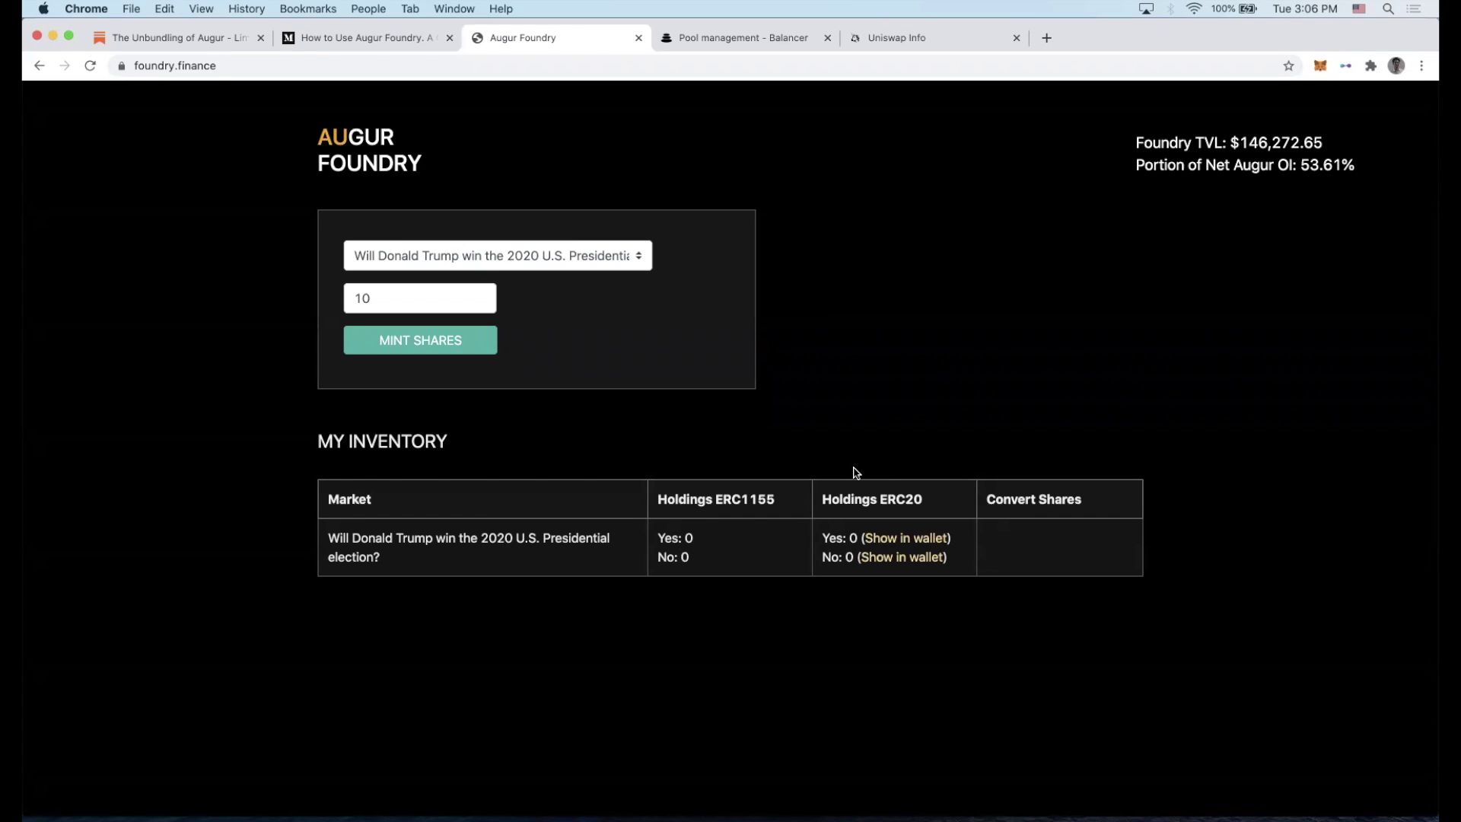
# Step: Open the market list to pick the Trump 2020 presidential election market
pyautogui.click(444, 257)
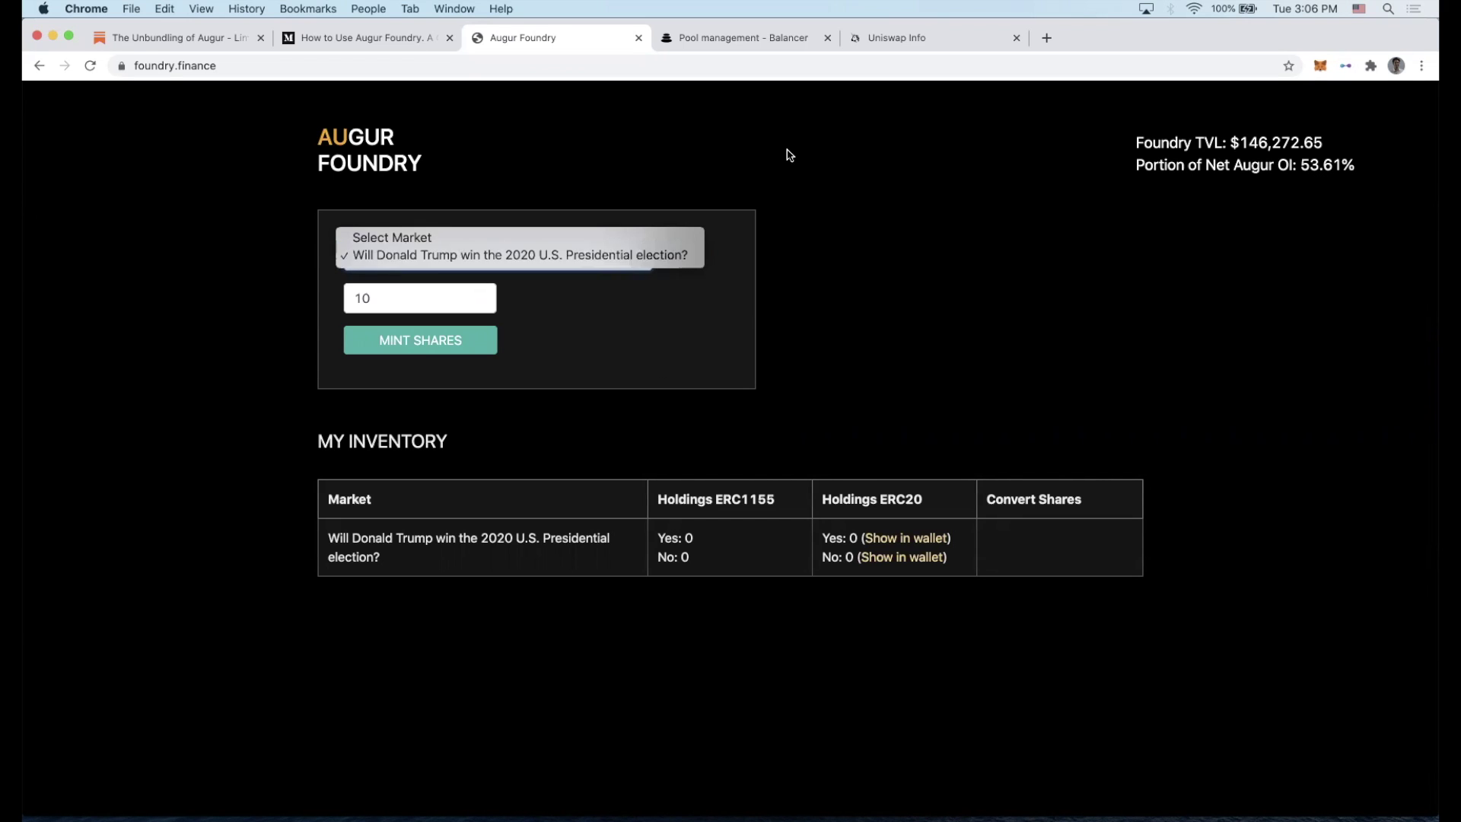
# Step: Keep the Trump market selected, then view the Balancer pool and Uniswap yTrump-DAI pages
pyautogui.click(800, 197)
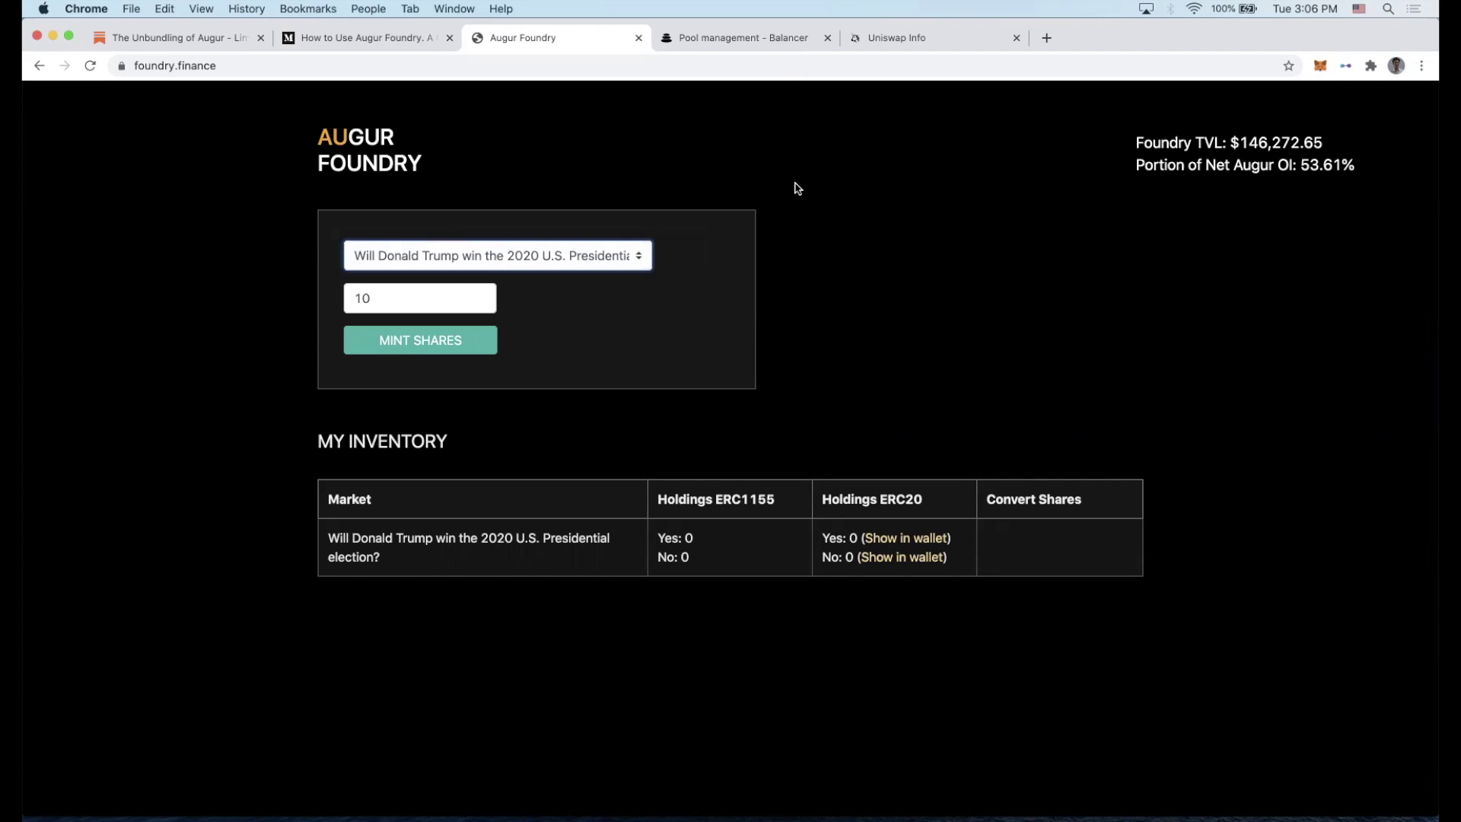
pyautogui.click(725, 38)
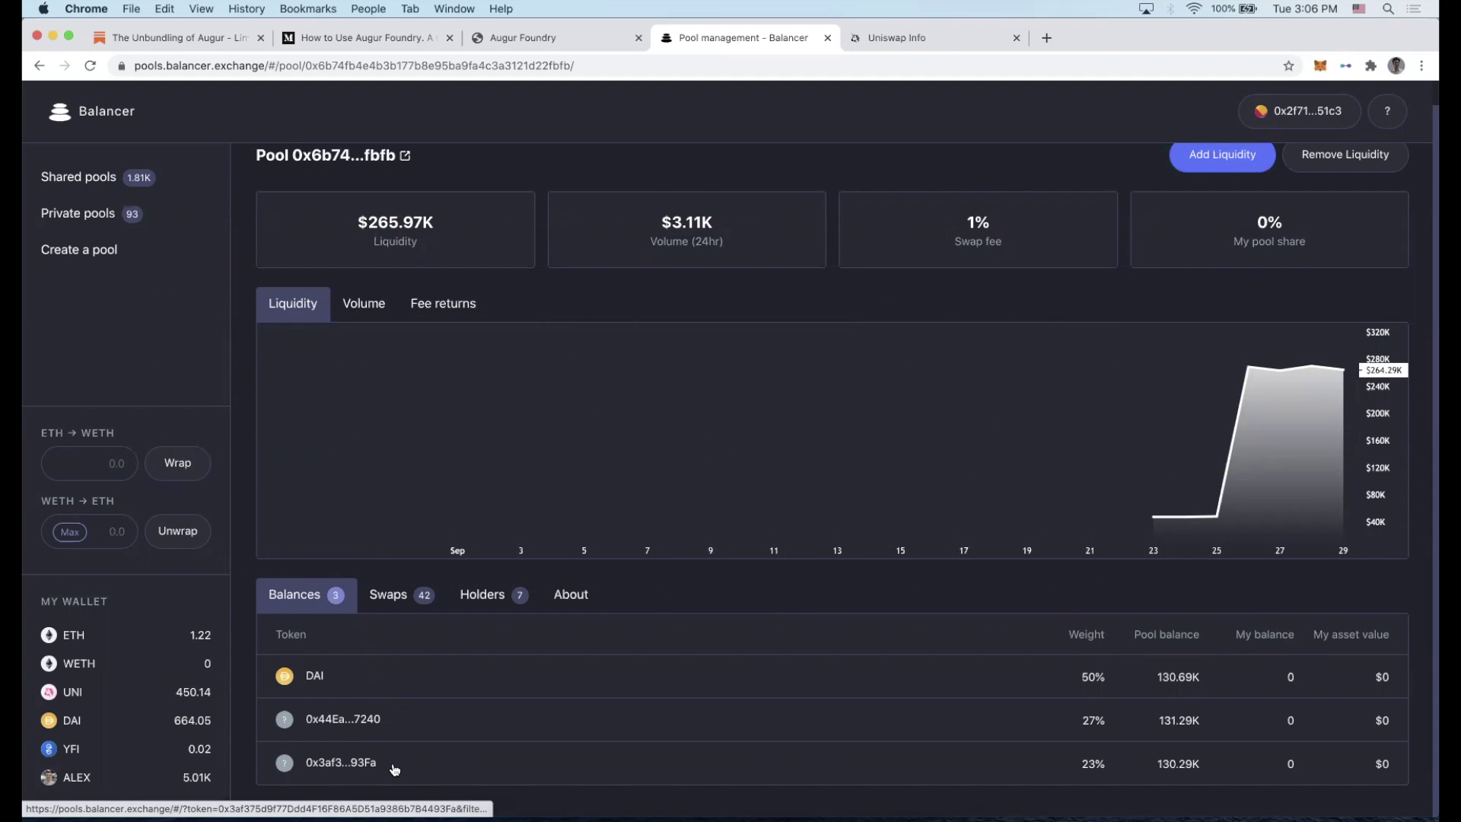
pyautogui.click(894, 39)
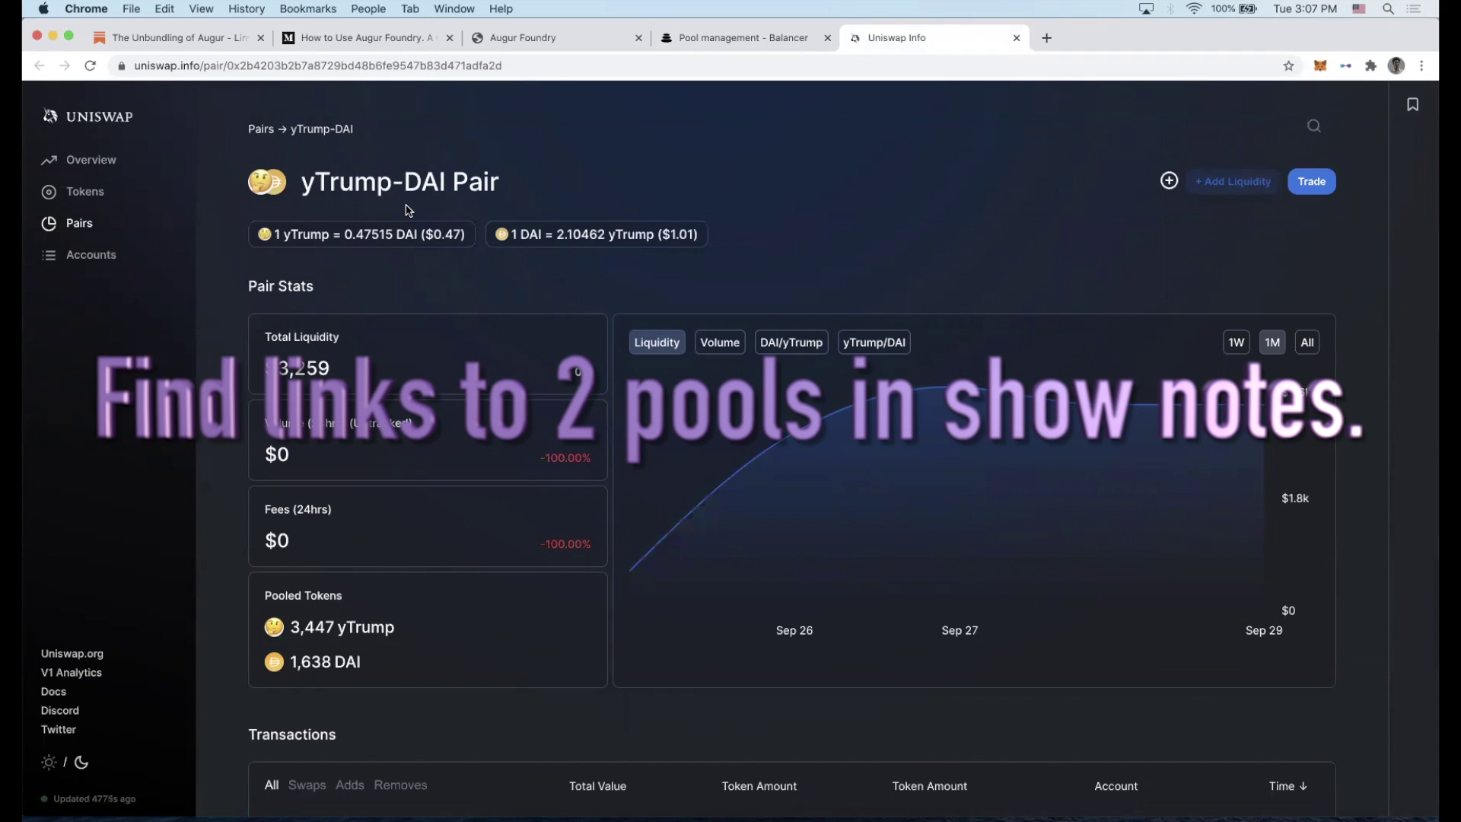
pyautogui.click(685, 39)
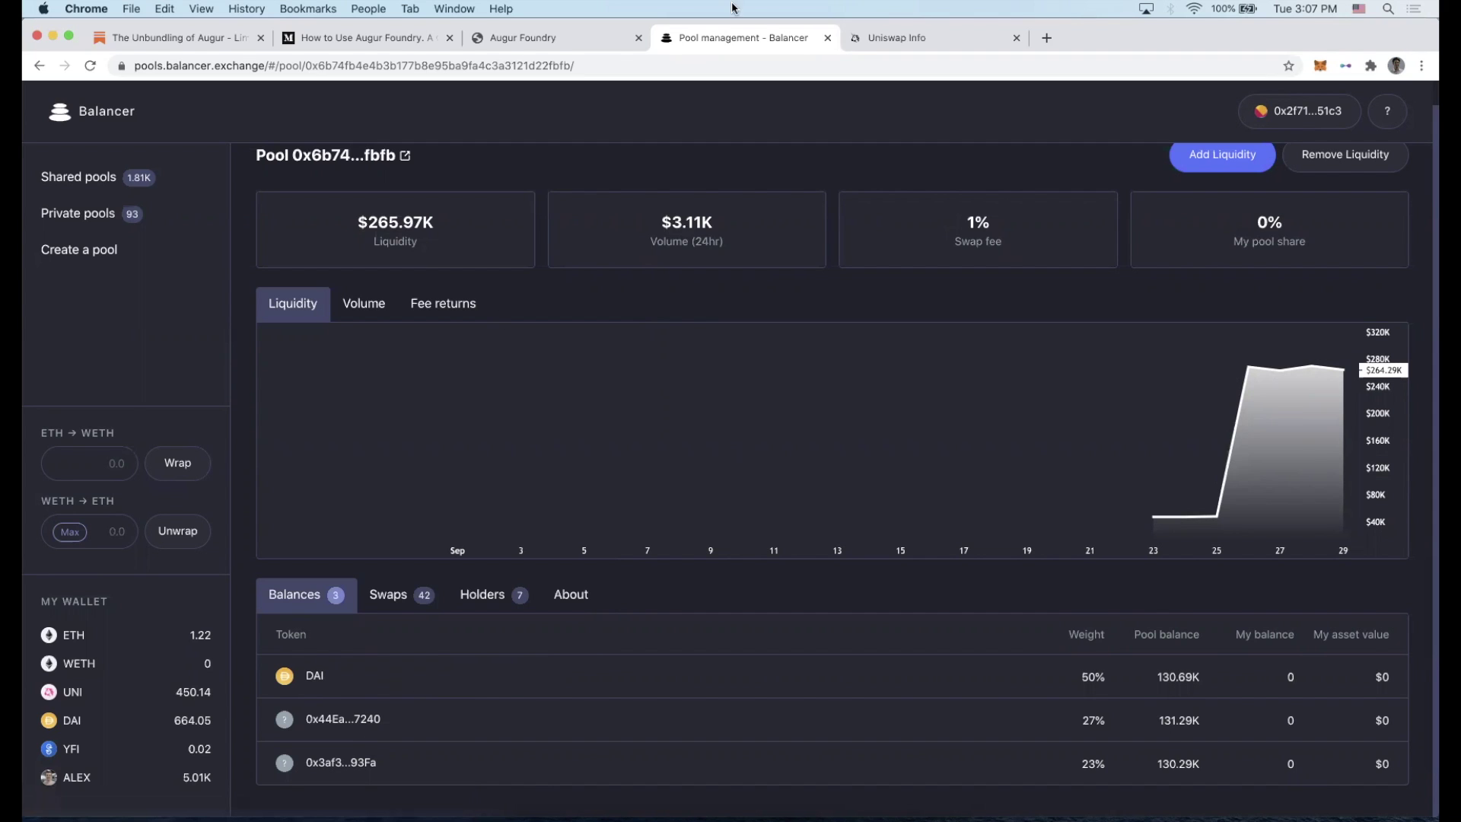
# Step: Review the Uniswap yTrump-DAI pair stats, then go back to the Augur Foundry mint form
pyautogui.click(855, 44)
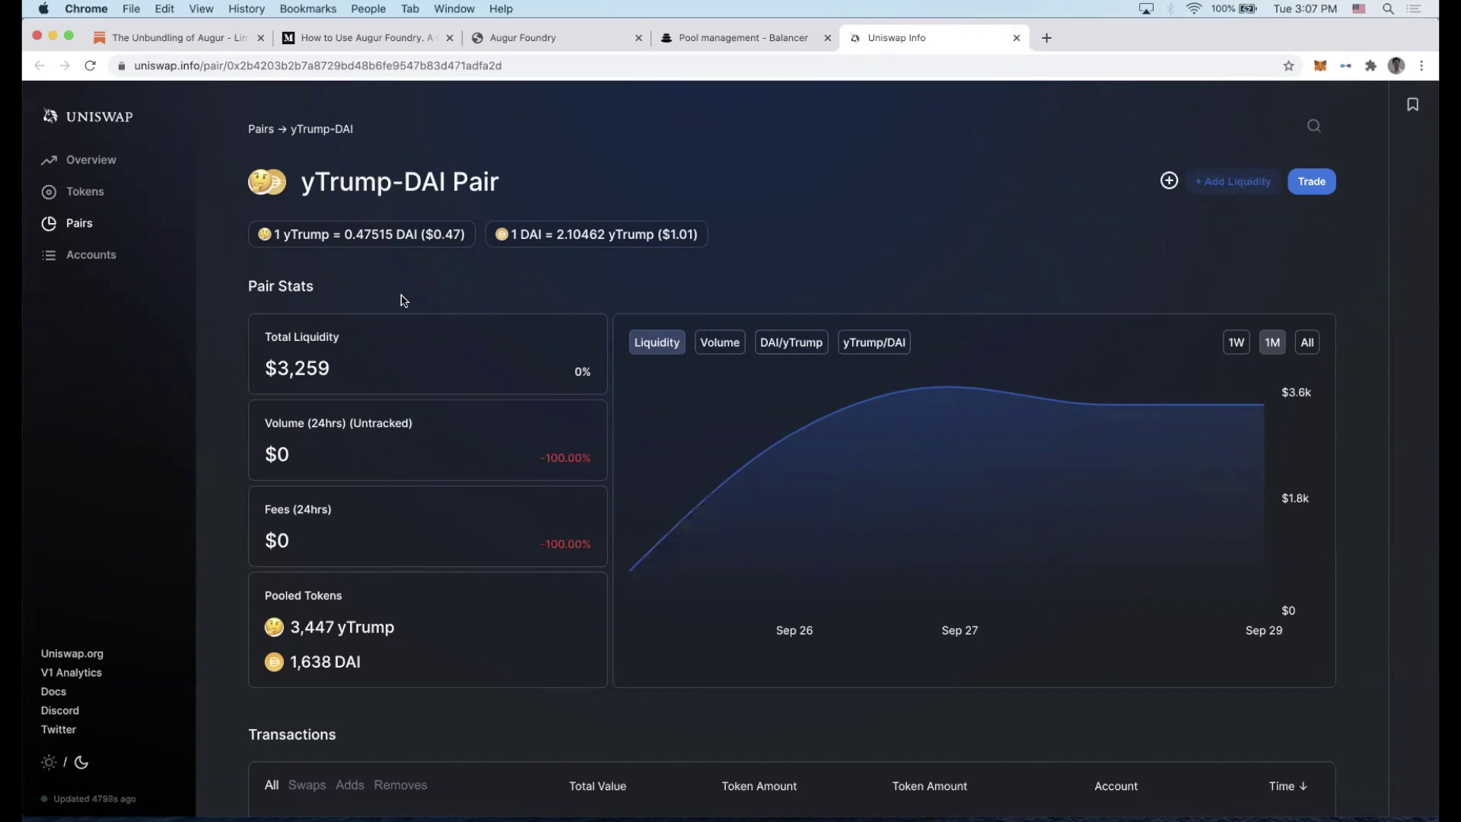
pyautogui.click(531, 35)
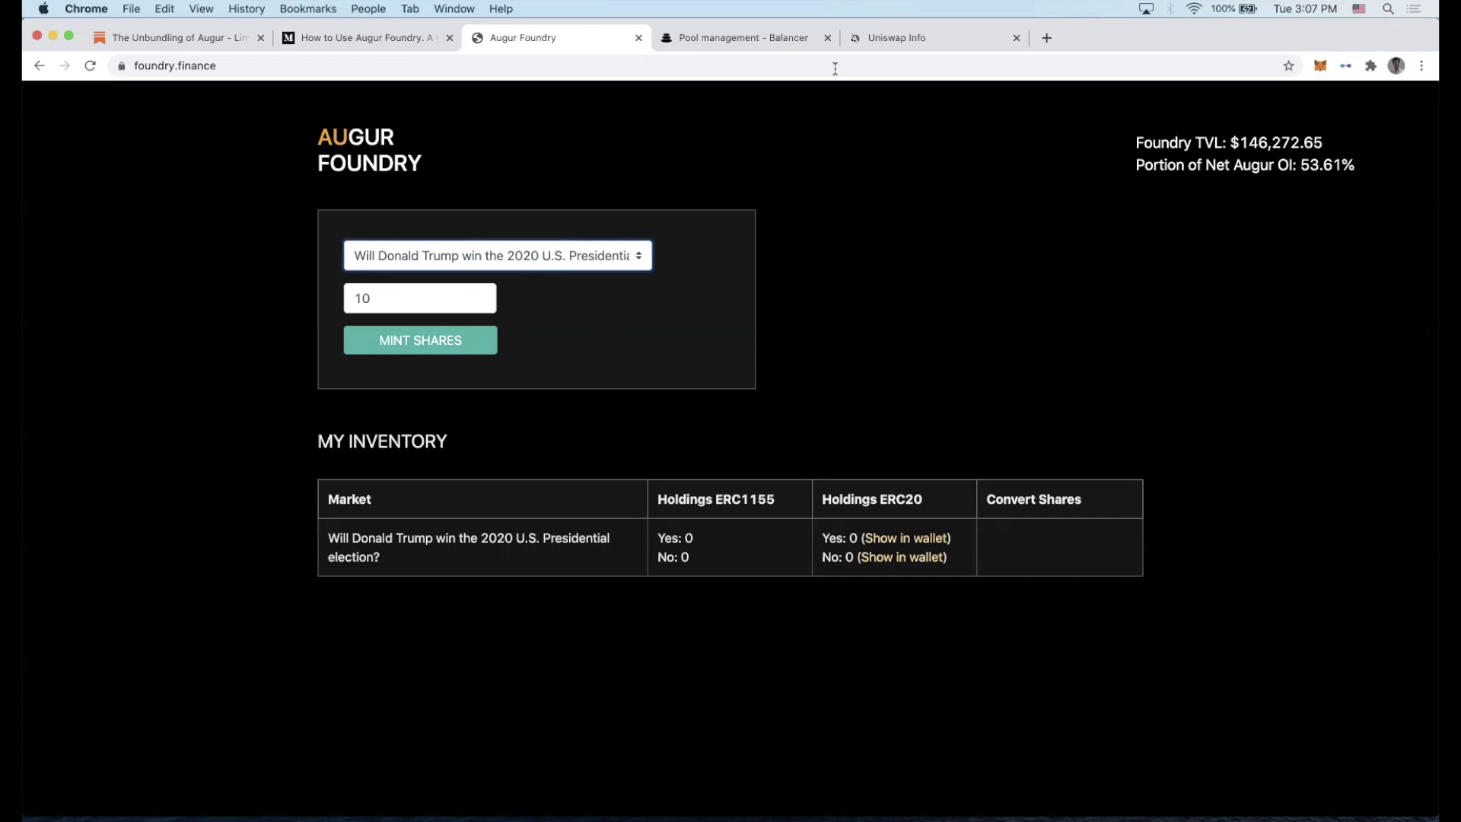
pyautogui.click(879, 44)
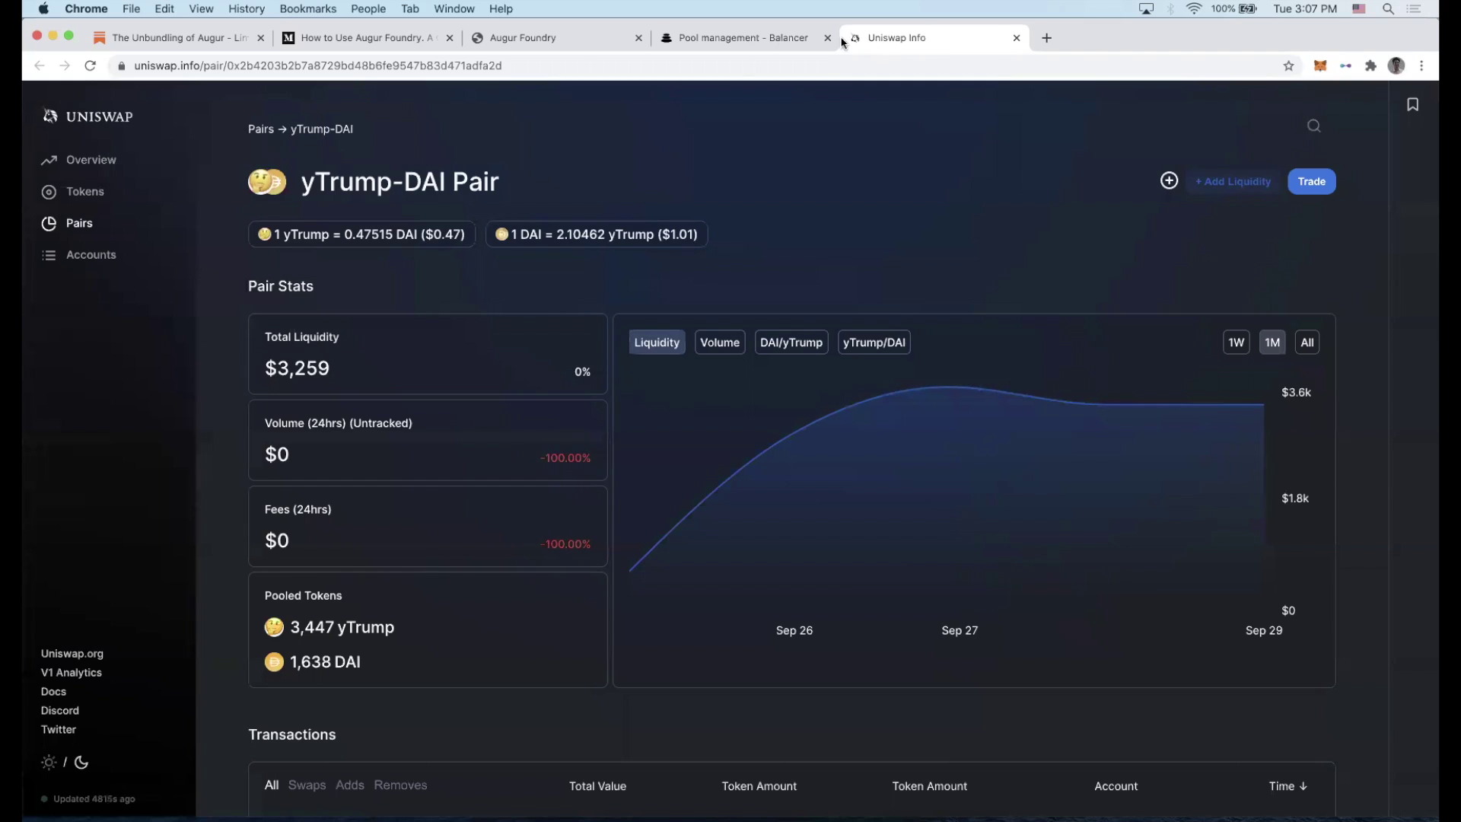
pyautogui.click(774, 43)
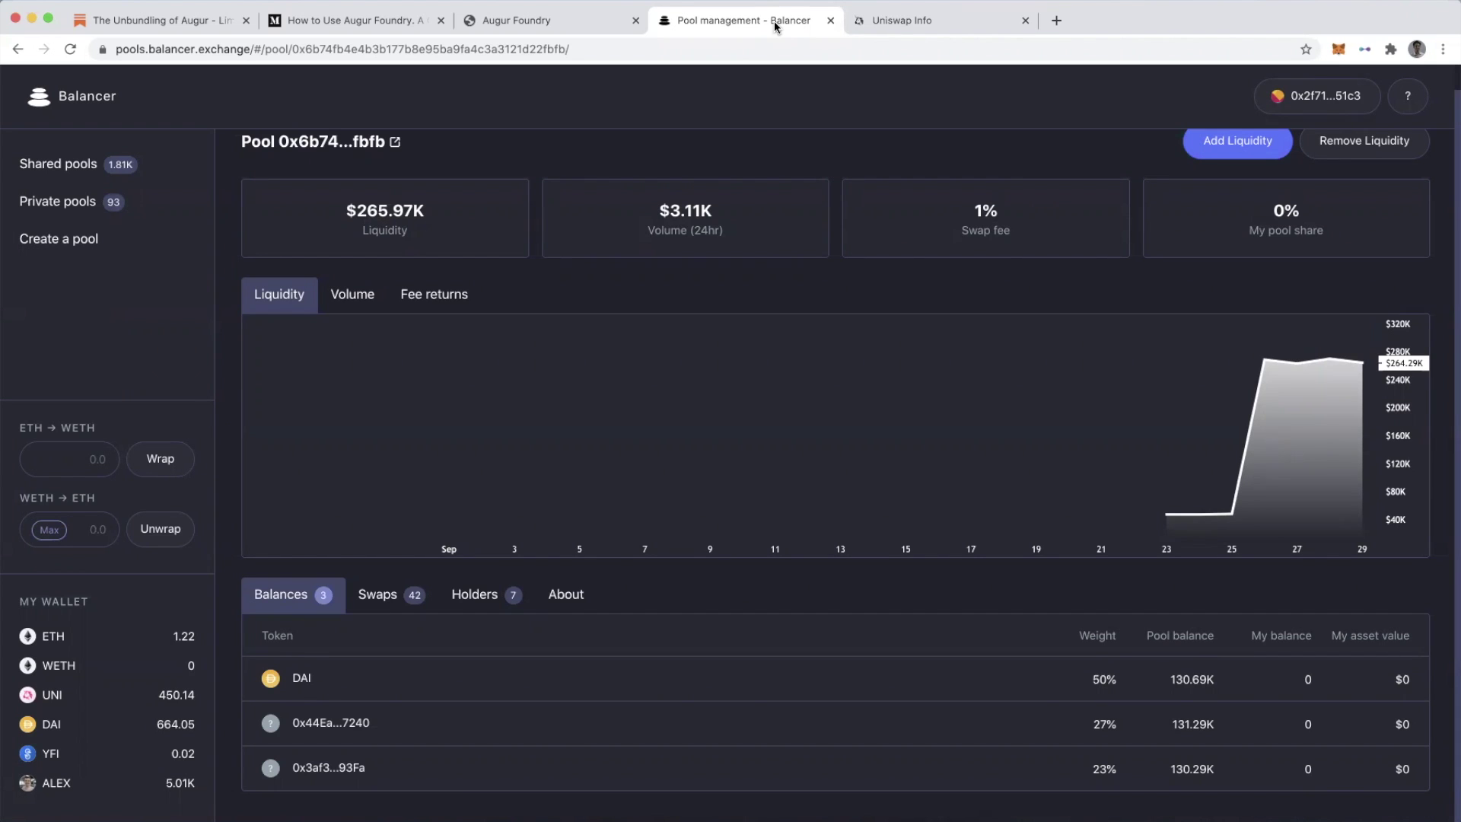
pyautogui.click(544, 20)
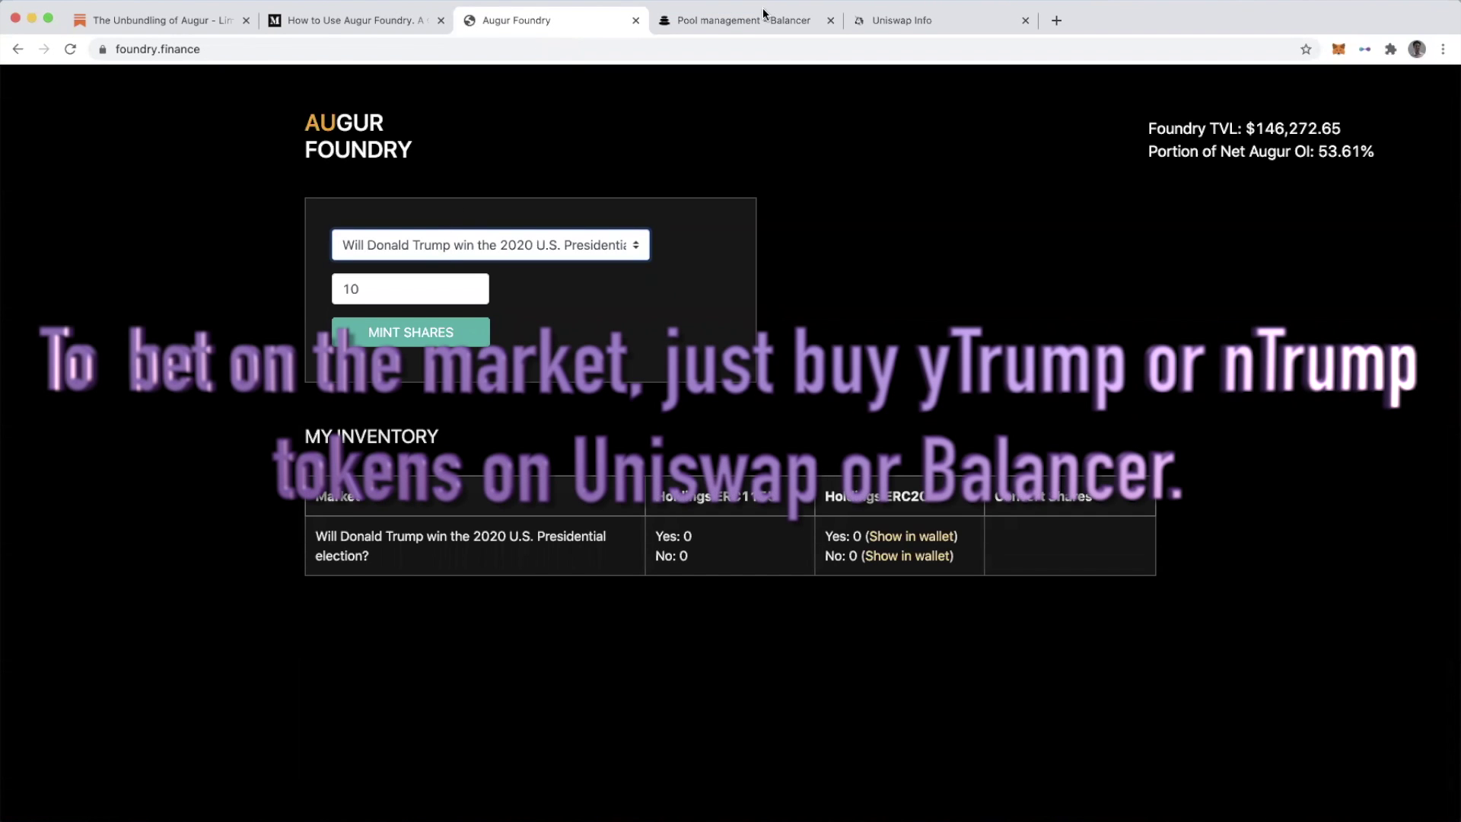
pyautogui.click(737, 27)
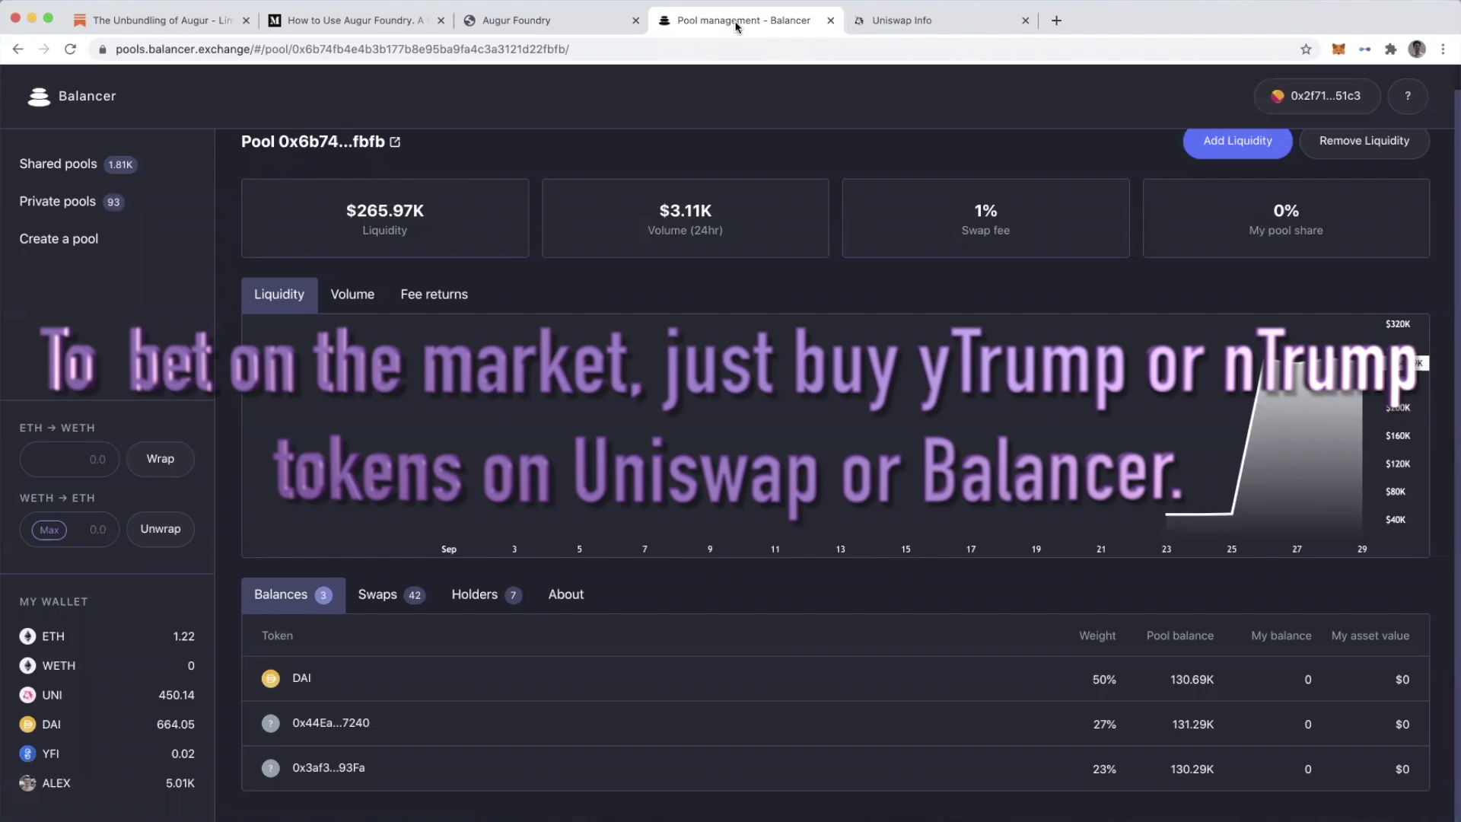
pyautogui.click(905, 17)
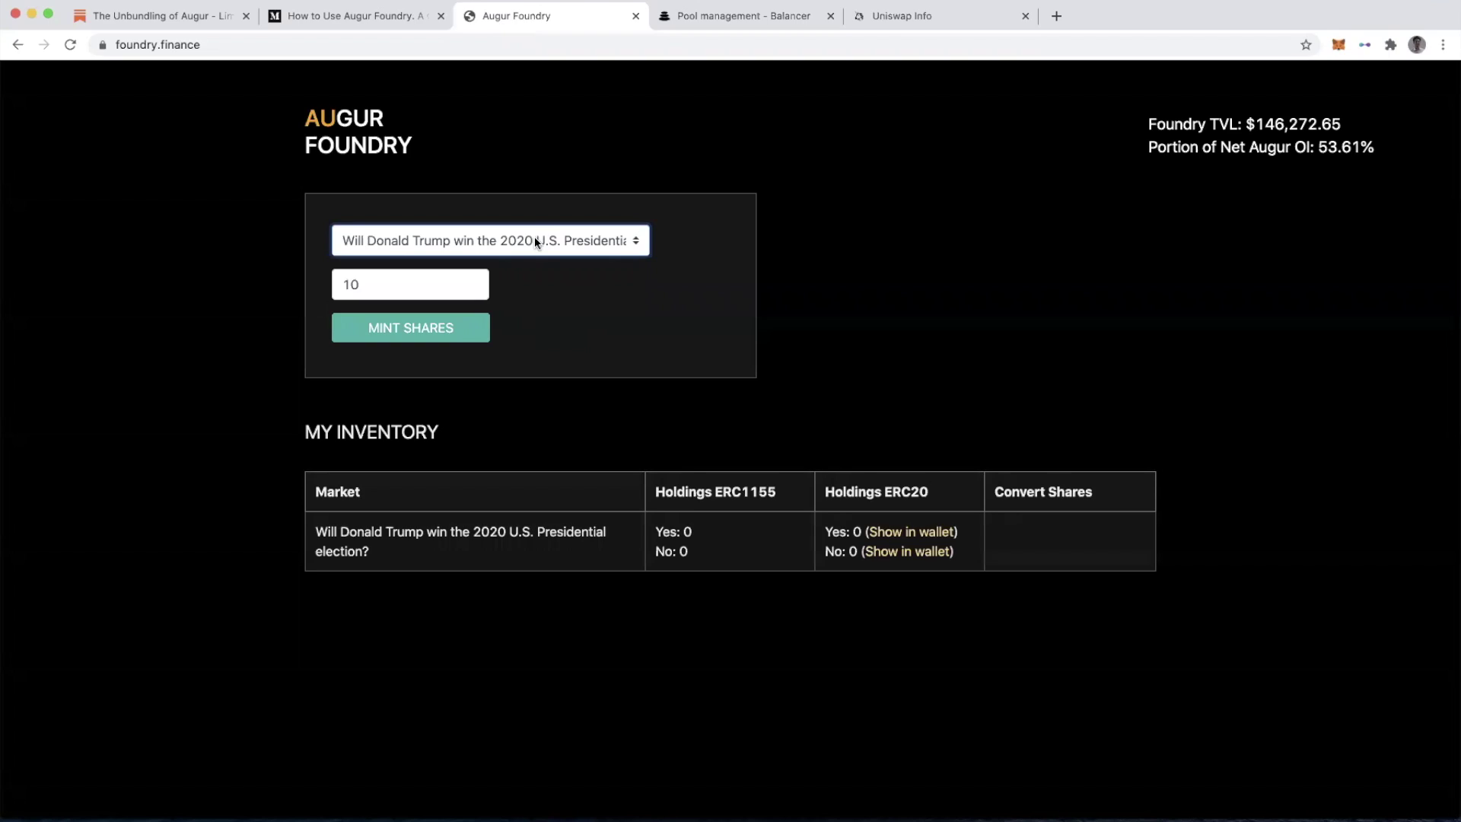
pyautogui.click(536, 242)
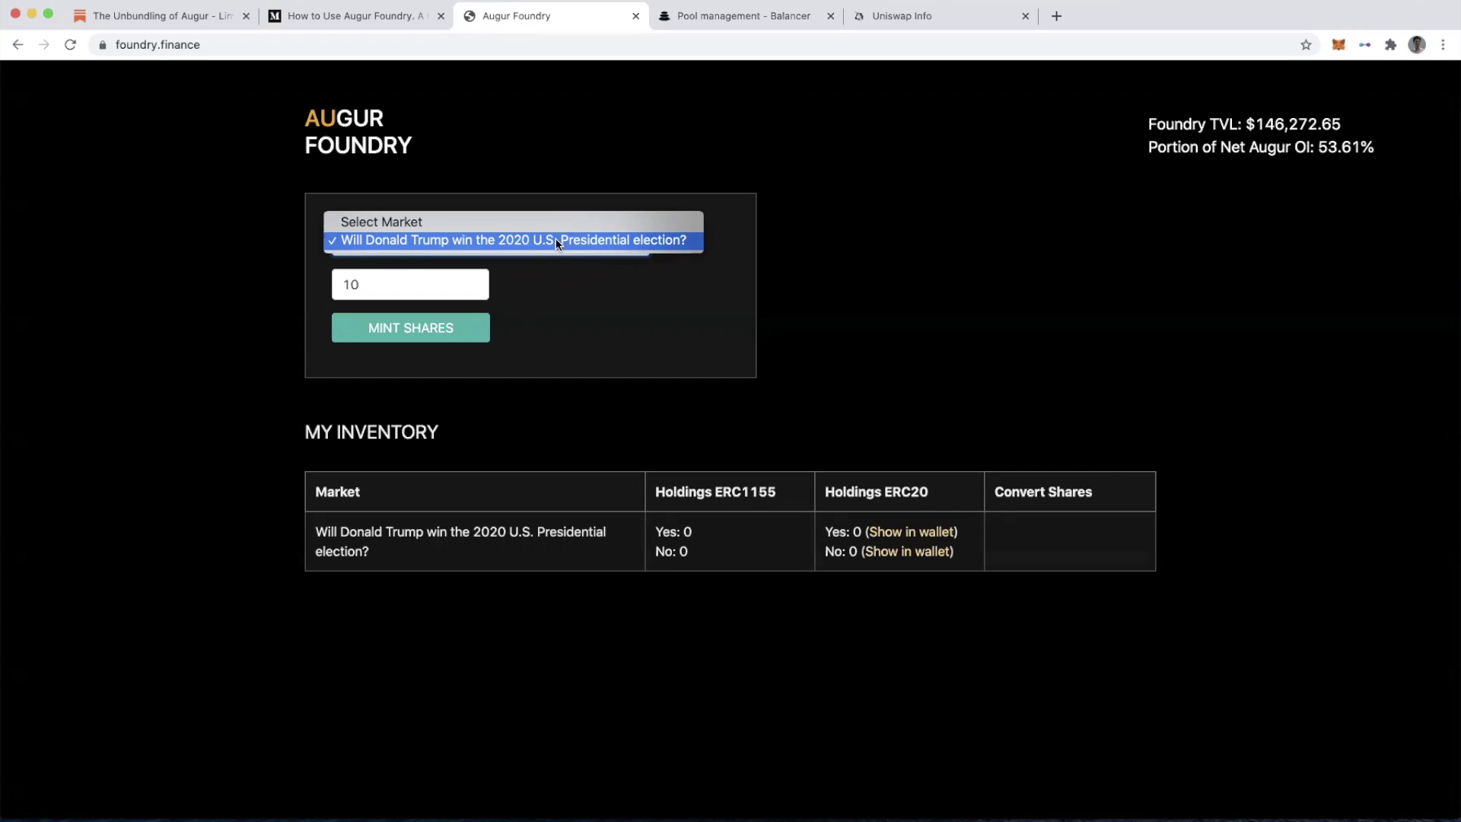
# Step: Reconfirm the Trump market and mint 10 shares, bringing up MetaMask's DAI approval request
pyautogui.click(555, 239)
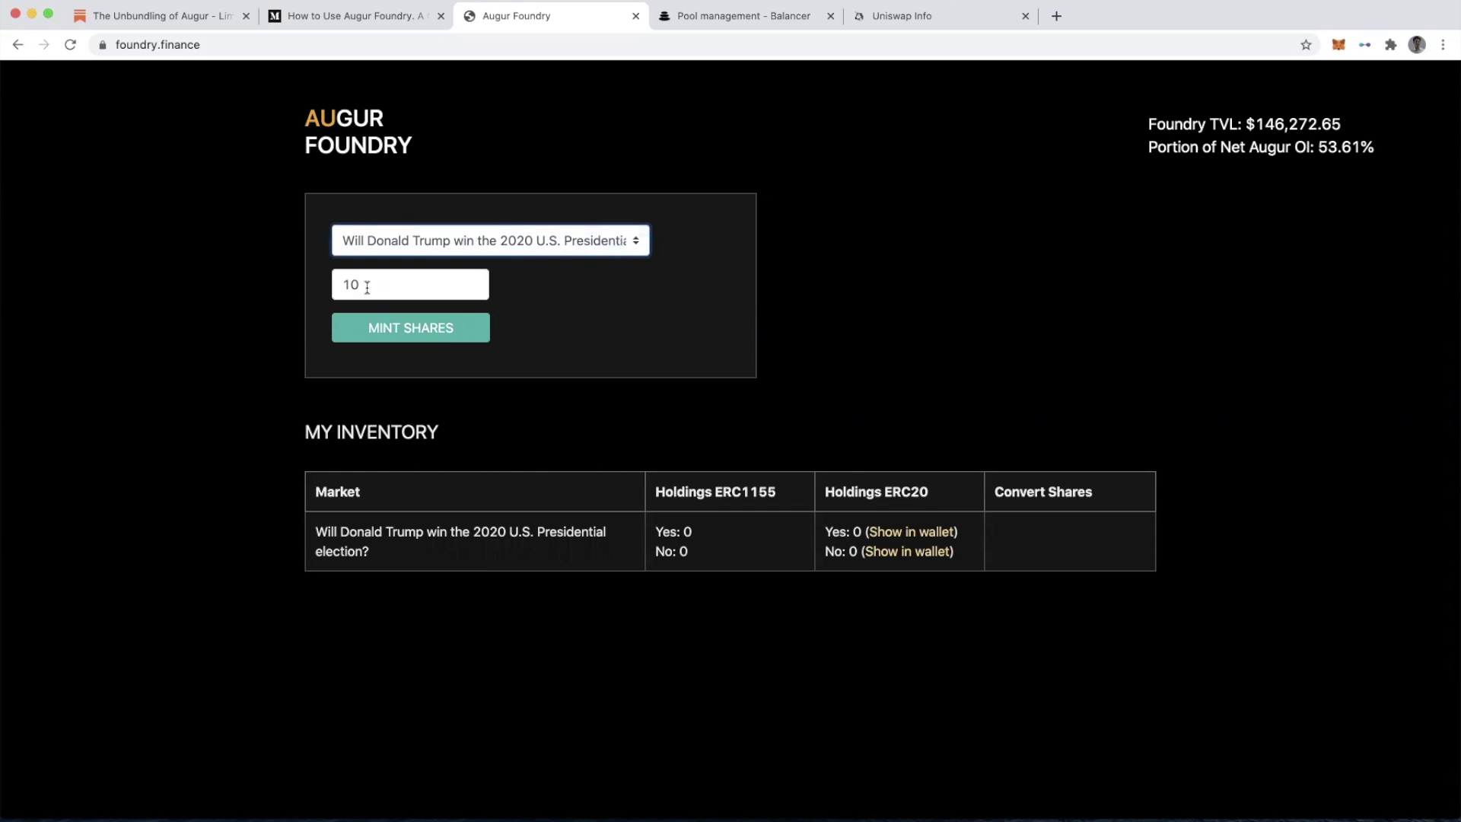
pyautogui.click(386, 326)
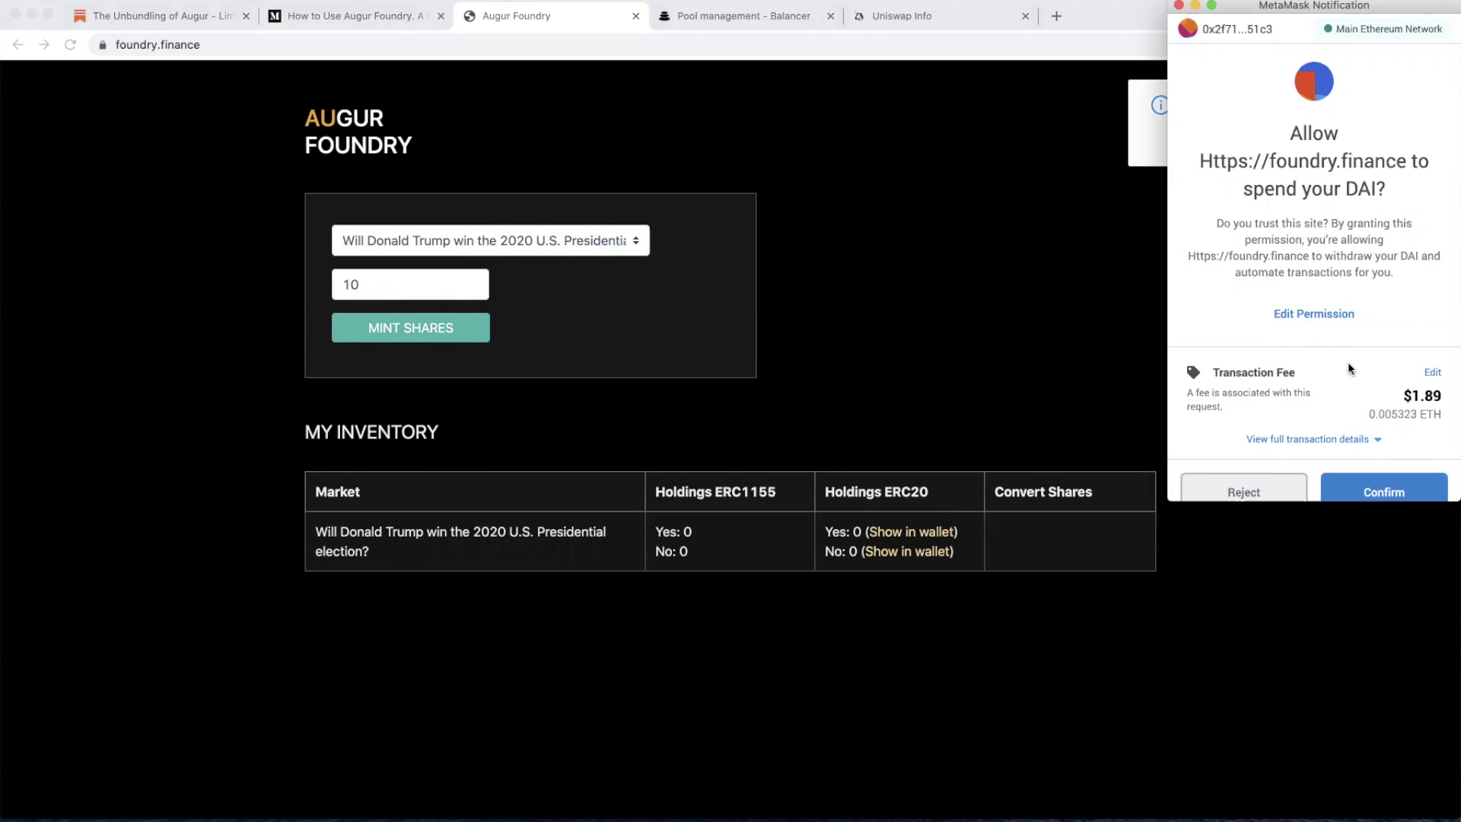
# Step: Raise the approval transaction's gas price from 80 to 90 gwei
pyautogui.click(1432, 372)
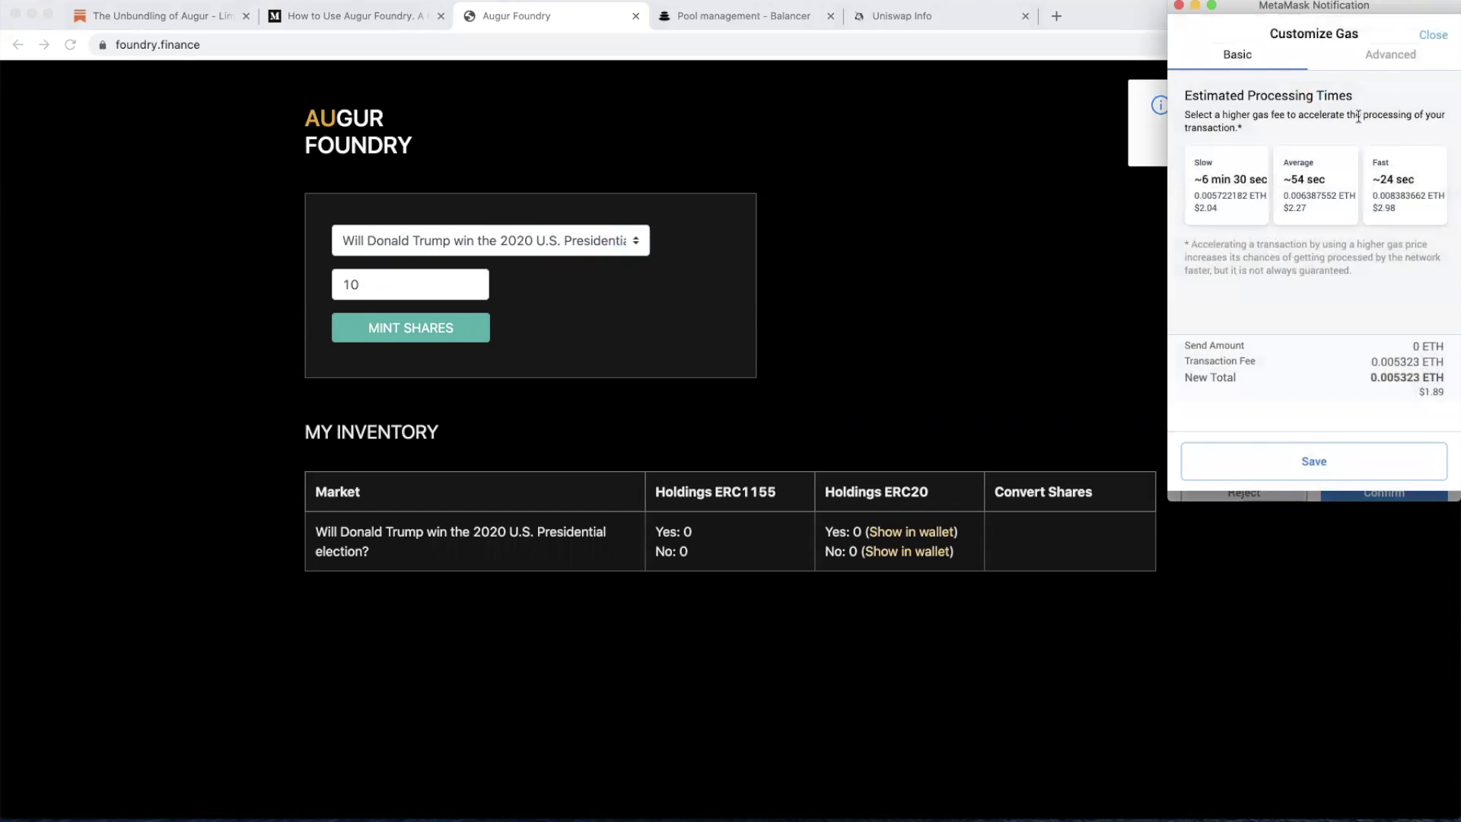
pyautogui.click(1385, 66)
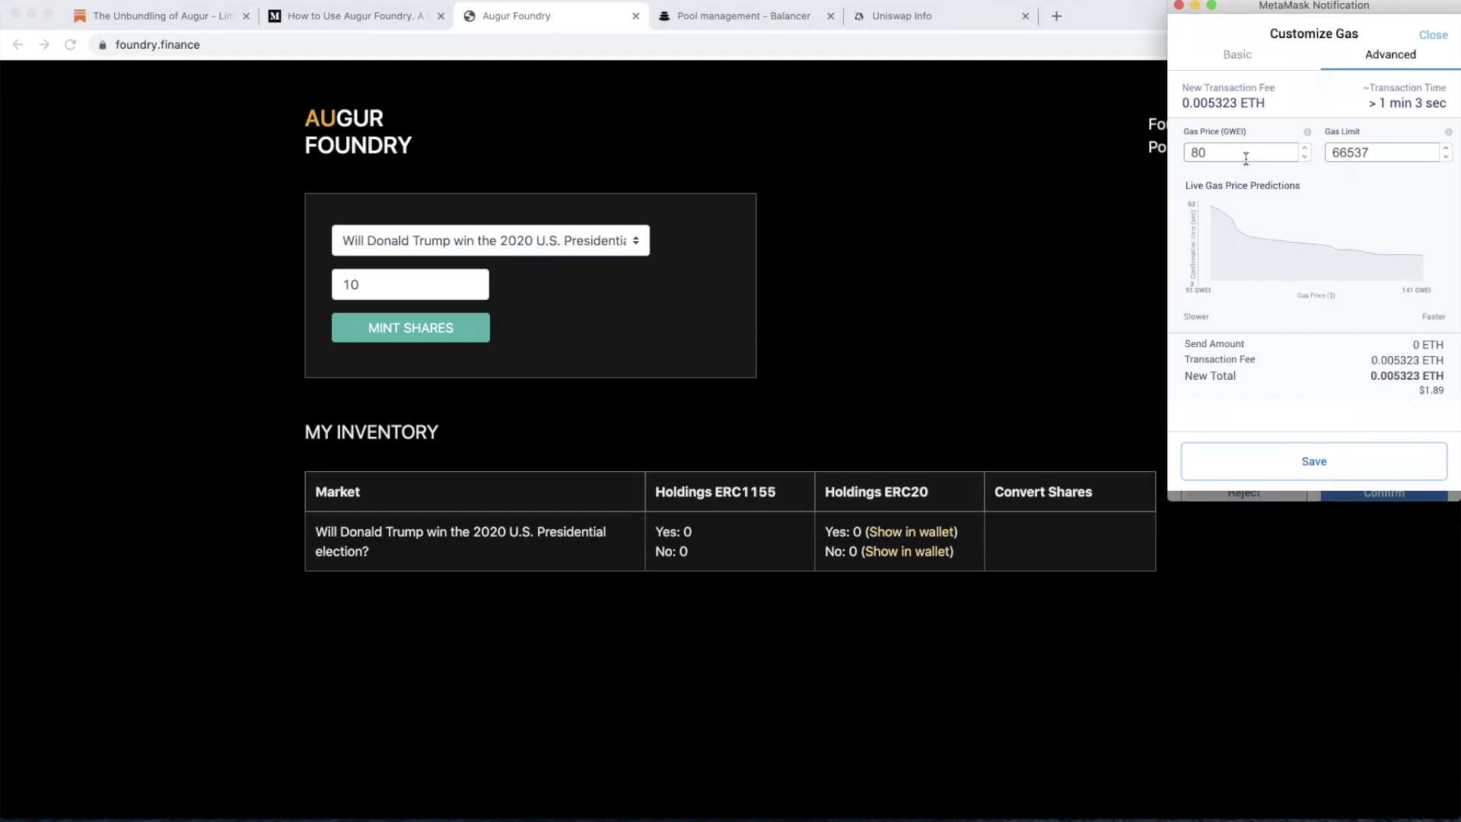
pyautogui.doubleClick(1225, 146)
pyautogui.write('90')
pyautogui.click(1297, 466)
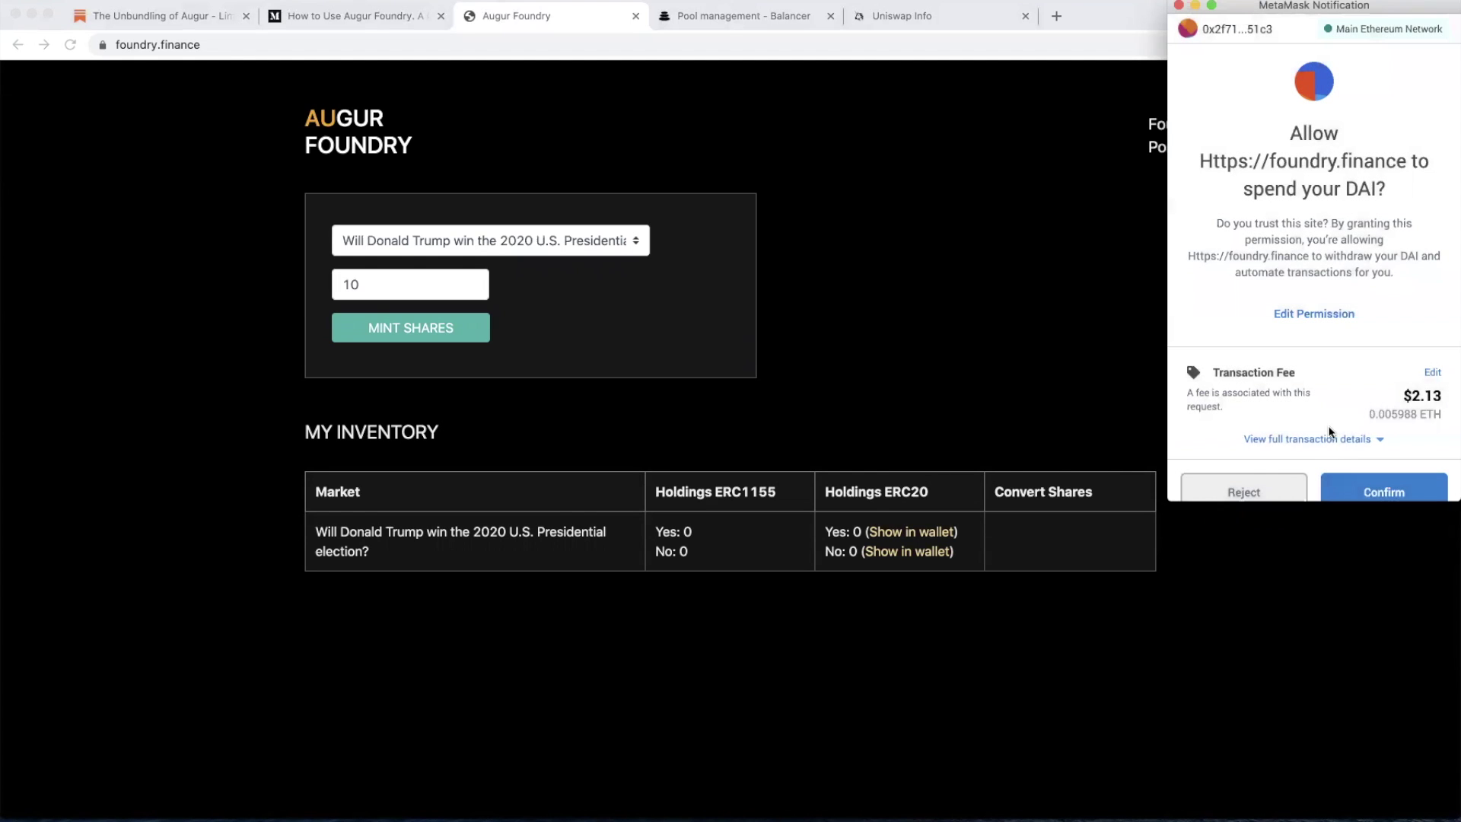
# Step: Replace the unlimited DAI allowance with a custom 10 DAI spend limit
pyautogui.click(1318, 417)
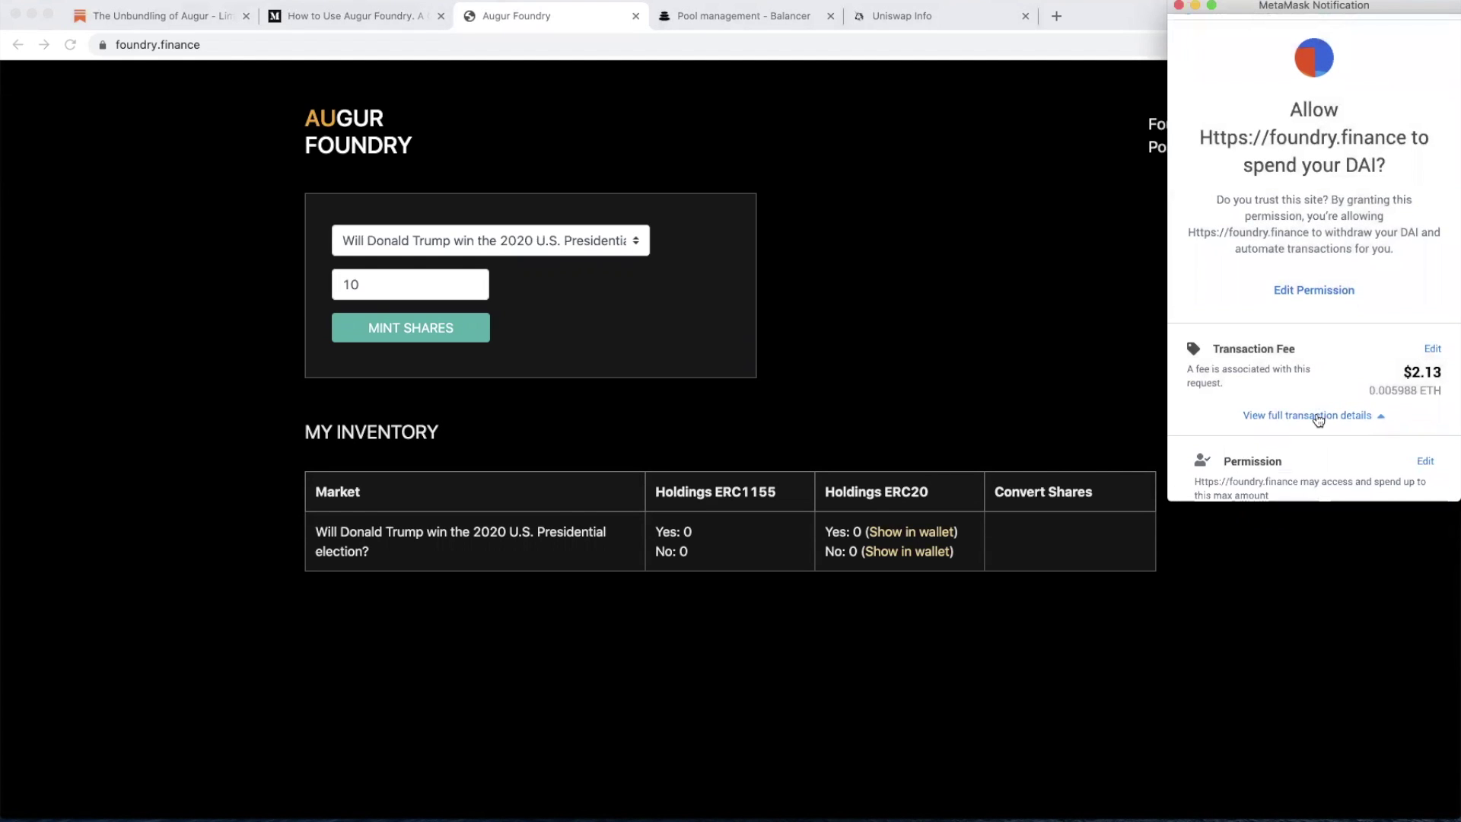
pyautogui.scroll(-5, 1334, 427)
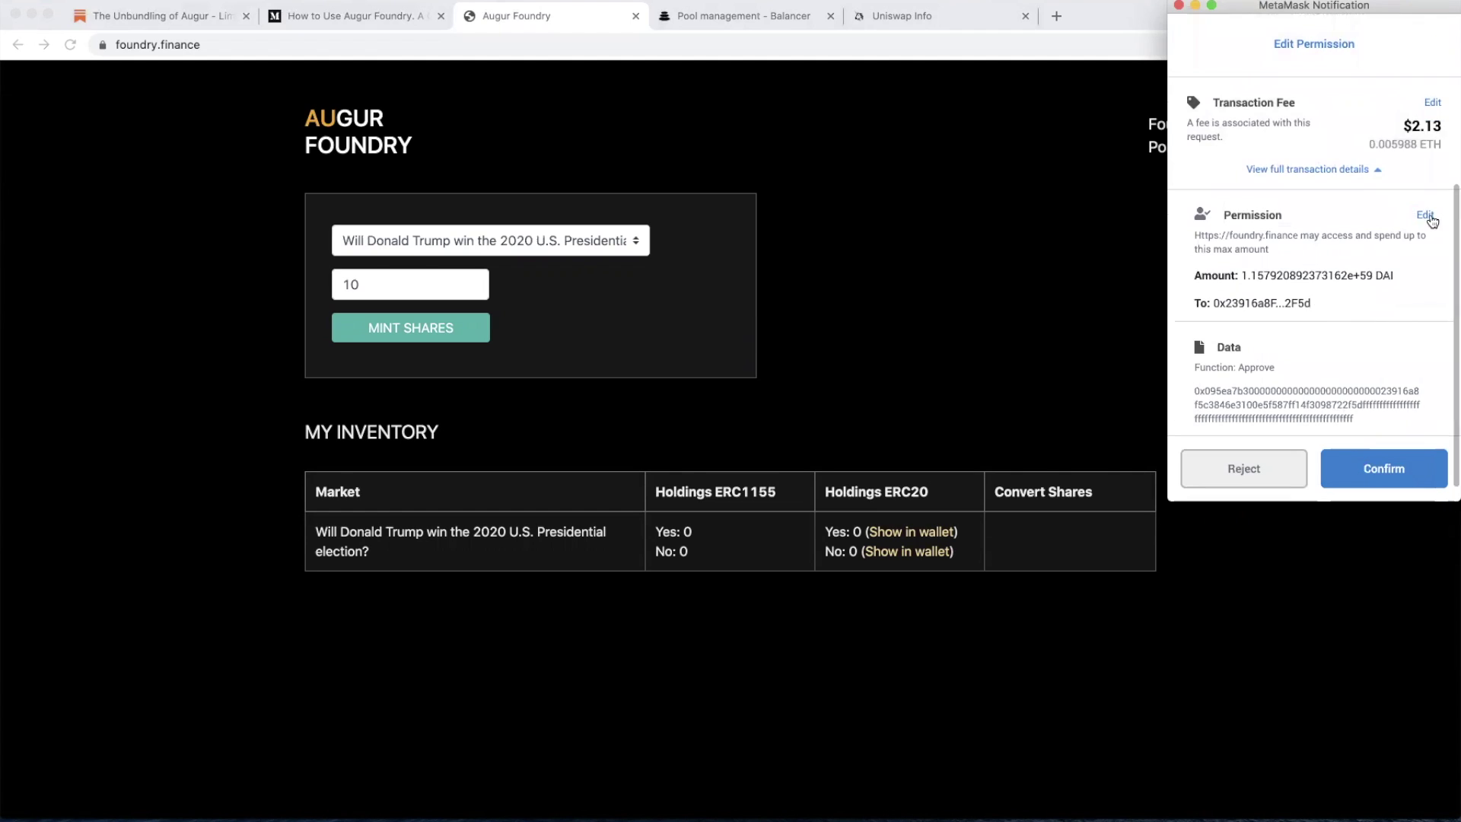
pyautogui.click(1422, 225)
pyautogui.click(1200, 327)
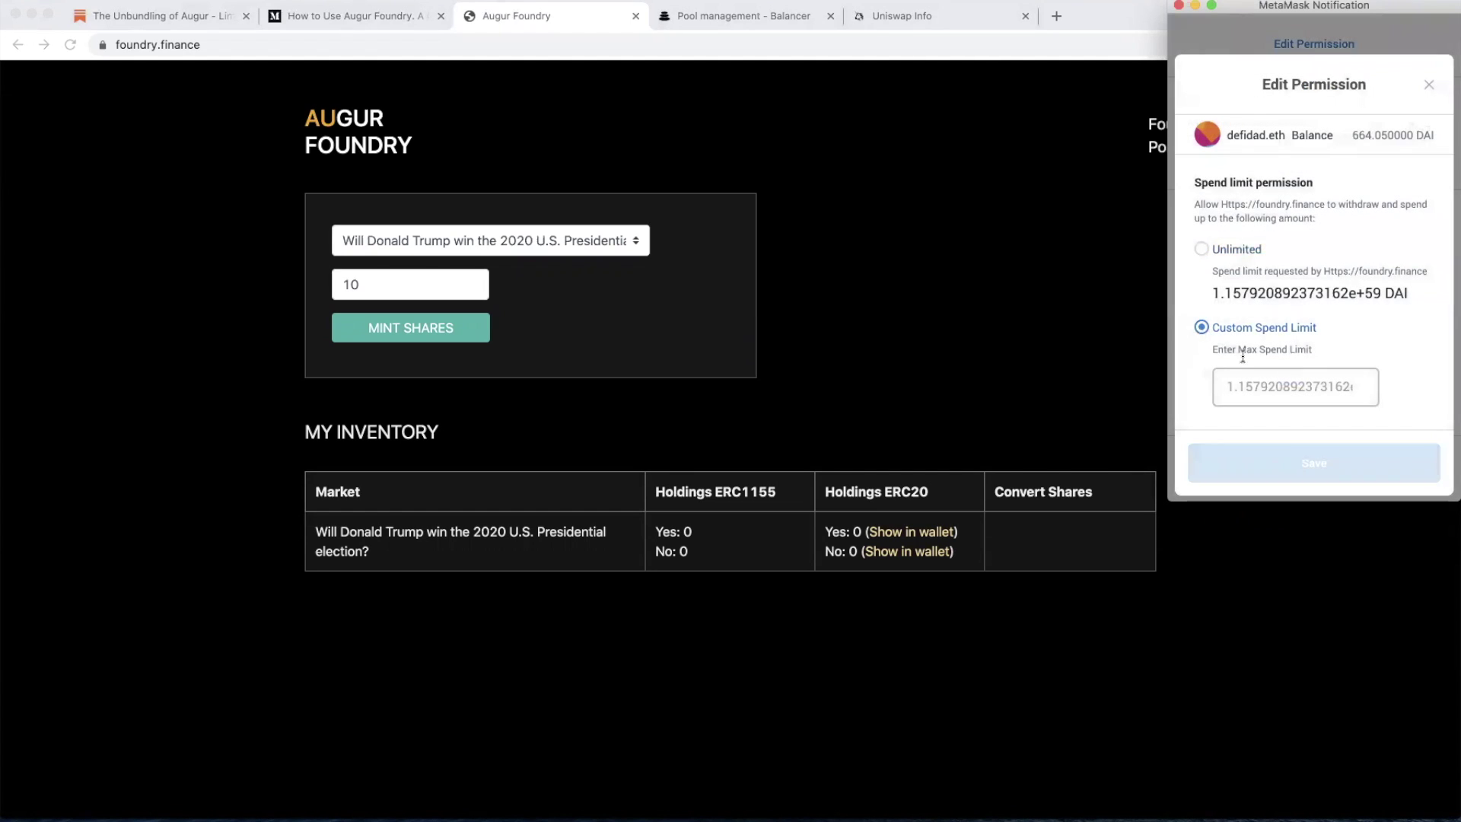
pyautogui.write('10')
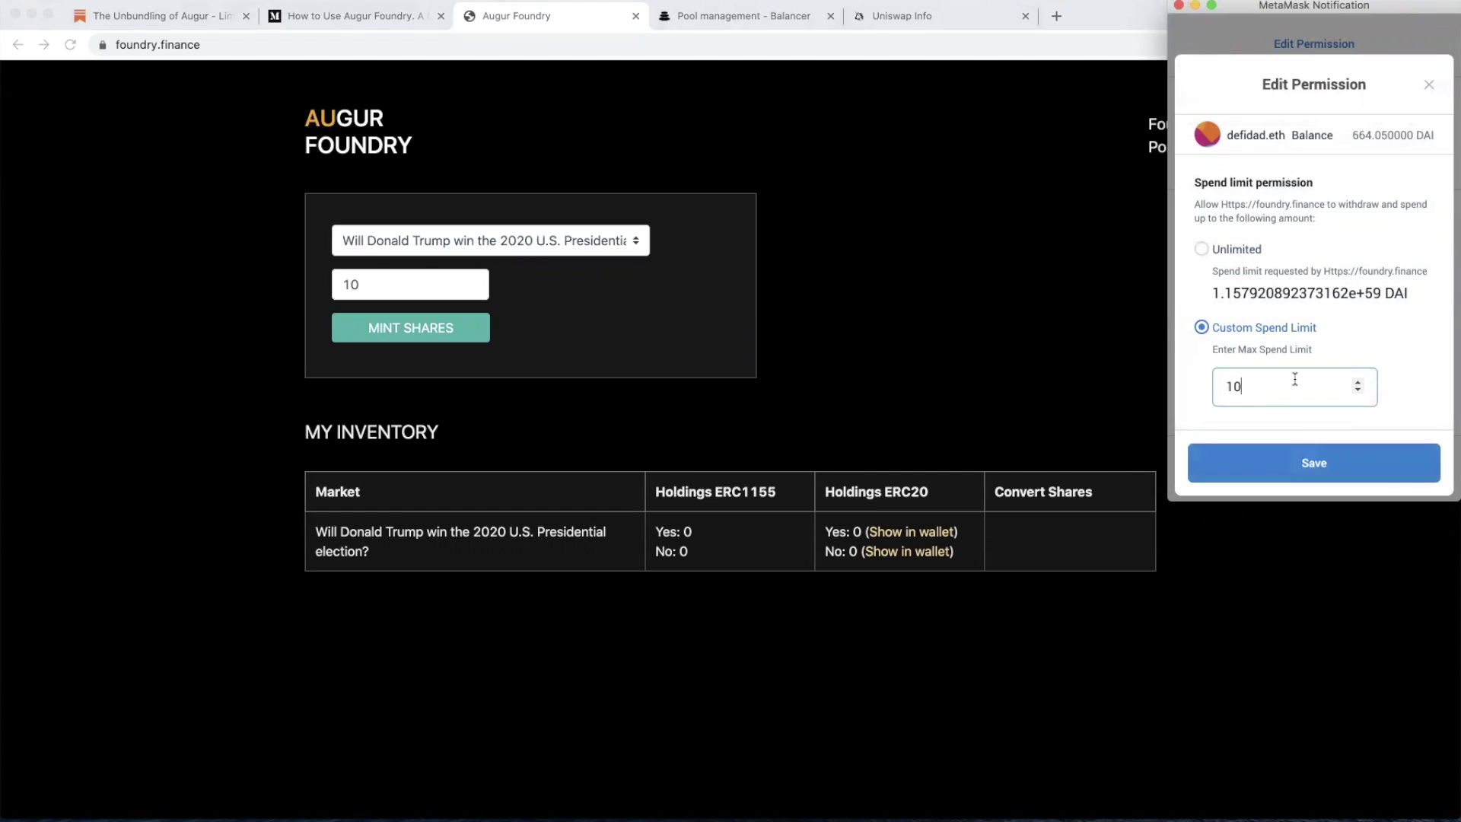
pyautogui.click(1308, 455)
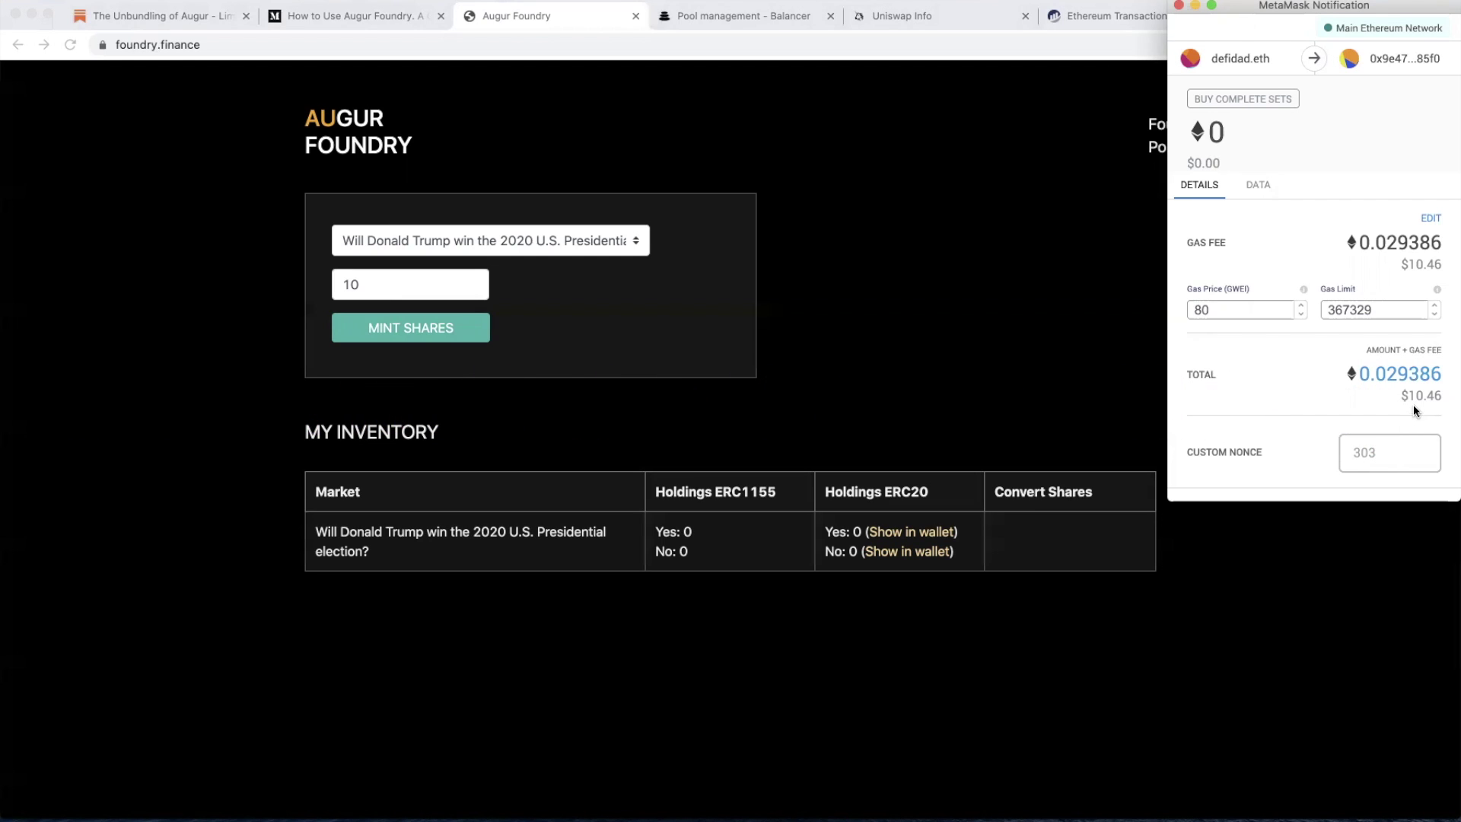
# Step: Set the Buy Complete Sets transaction's gas price to 90 gwei
pyautogui.doubleClick(1238, 307)
pyautogui.write('90')
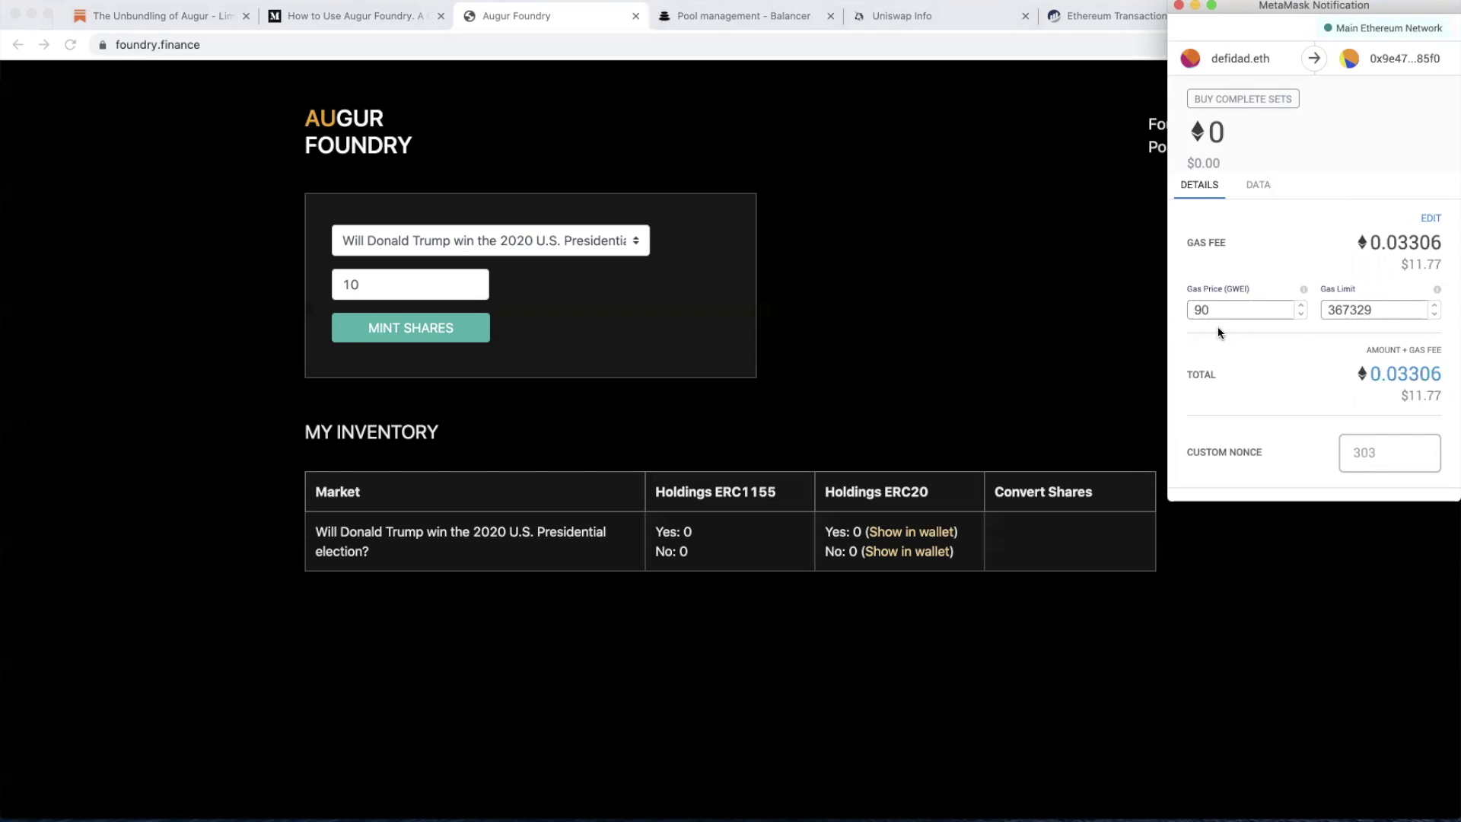
pyautogui.scroll(-2, 1298, 399)
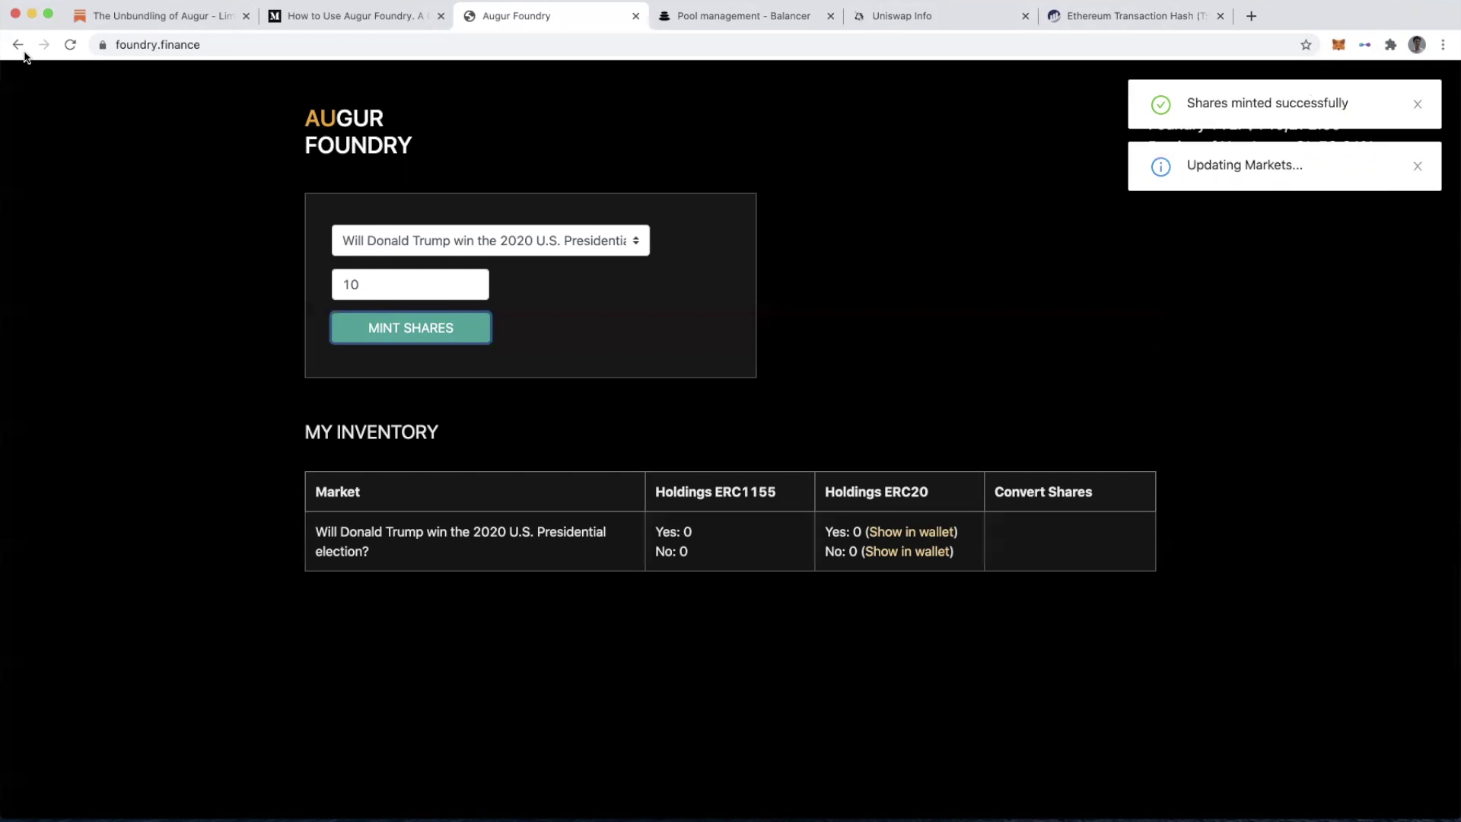
# Step: Reload Augur Foundry so the inventory shows 10 Yes and 10 No ERC1155 shares
pyautogui.click(70, 45)
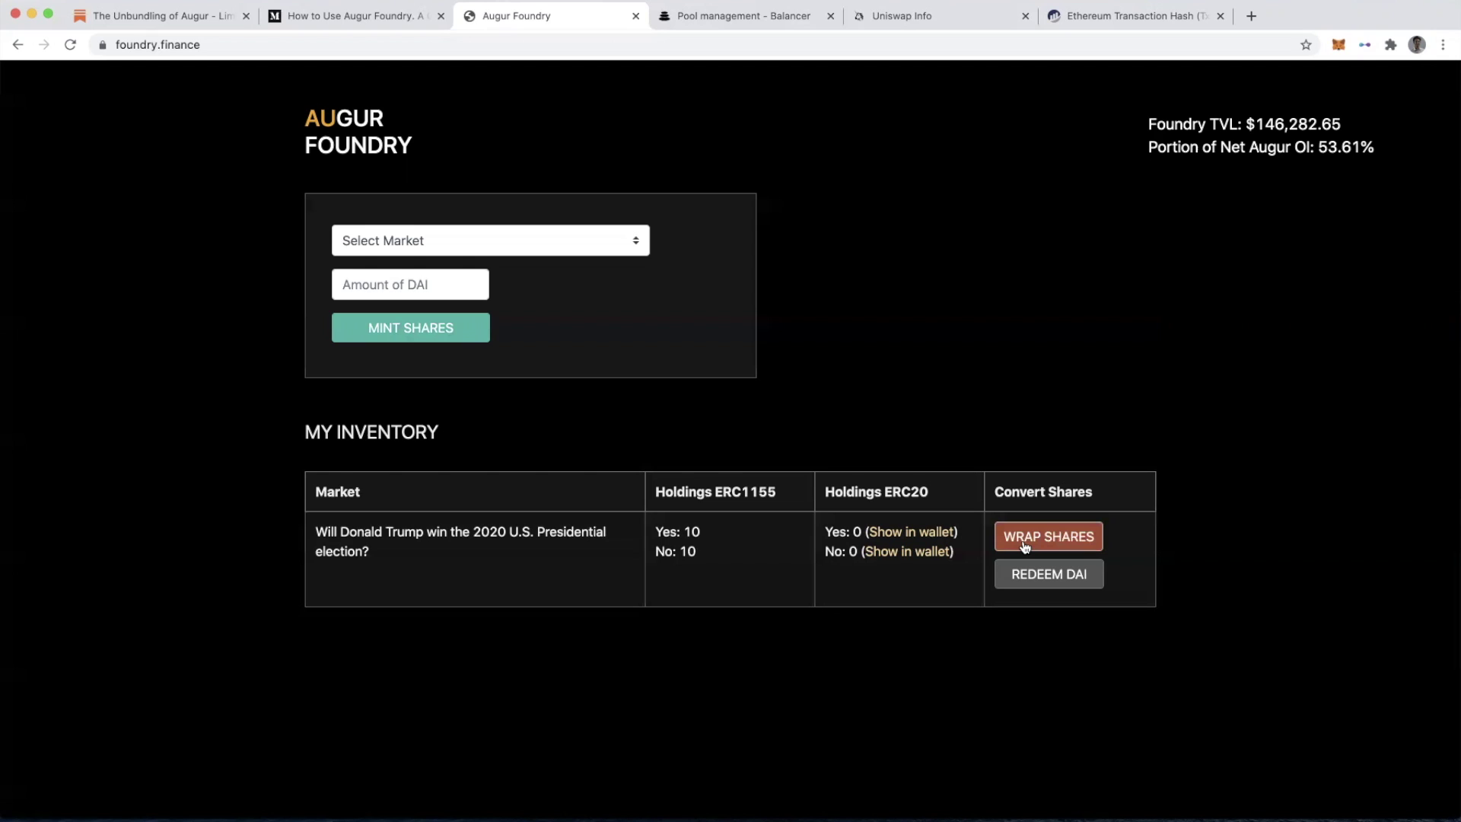
# Step: Approve wrapping the Trump market shares at an 85 gwei gas price
pyautogui.click(1025, 537)
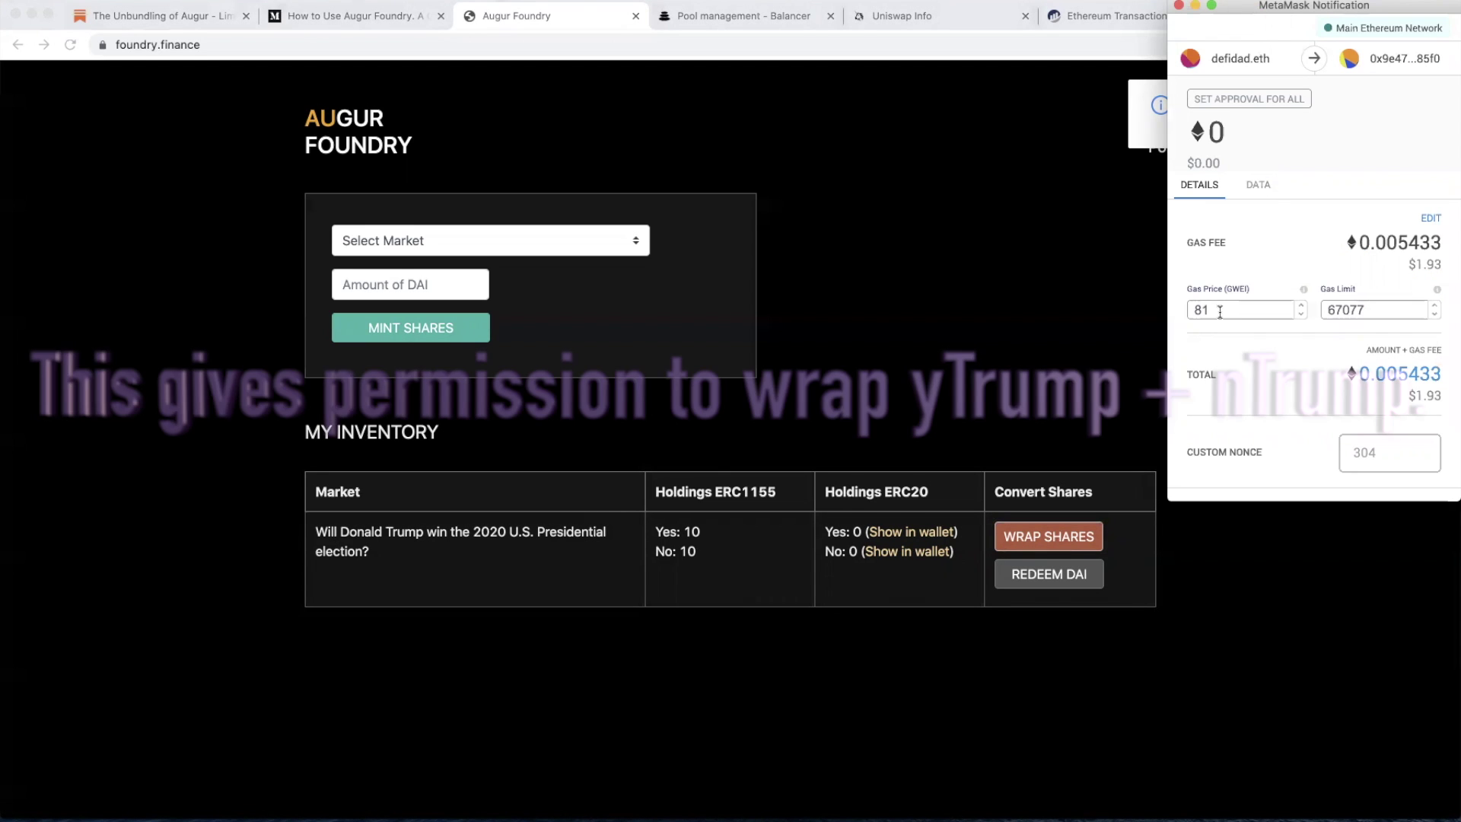
pyautogui.write('8')
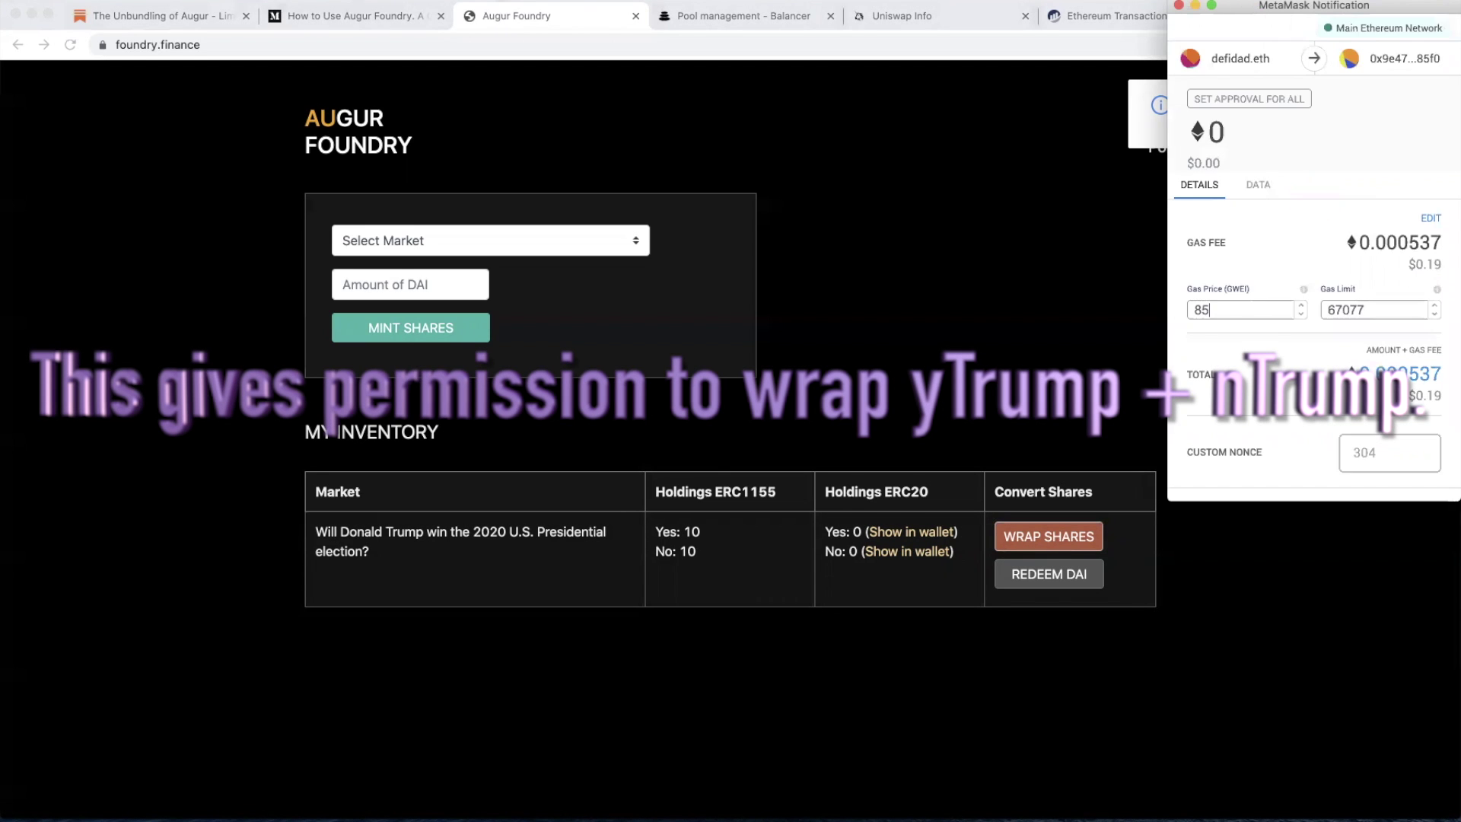
pyautogui.write('5')
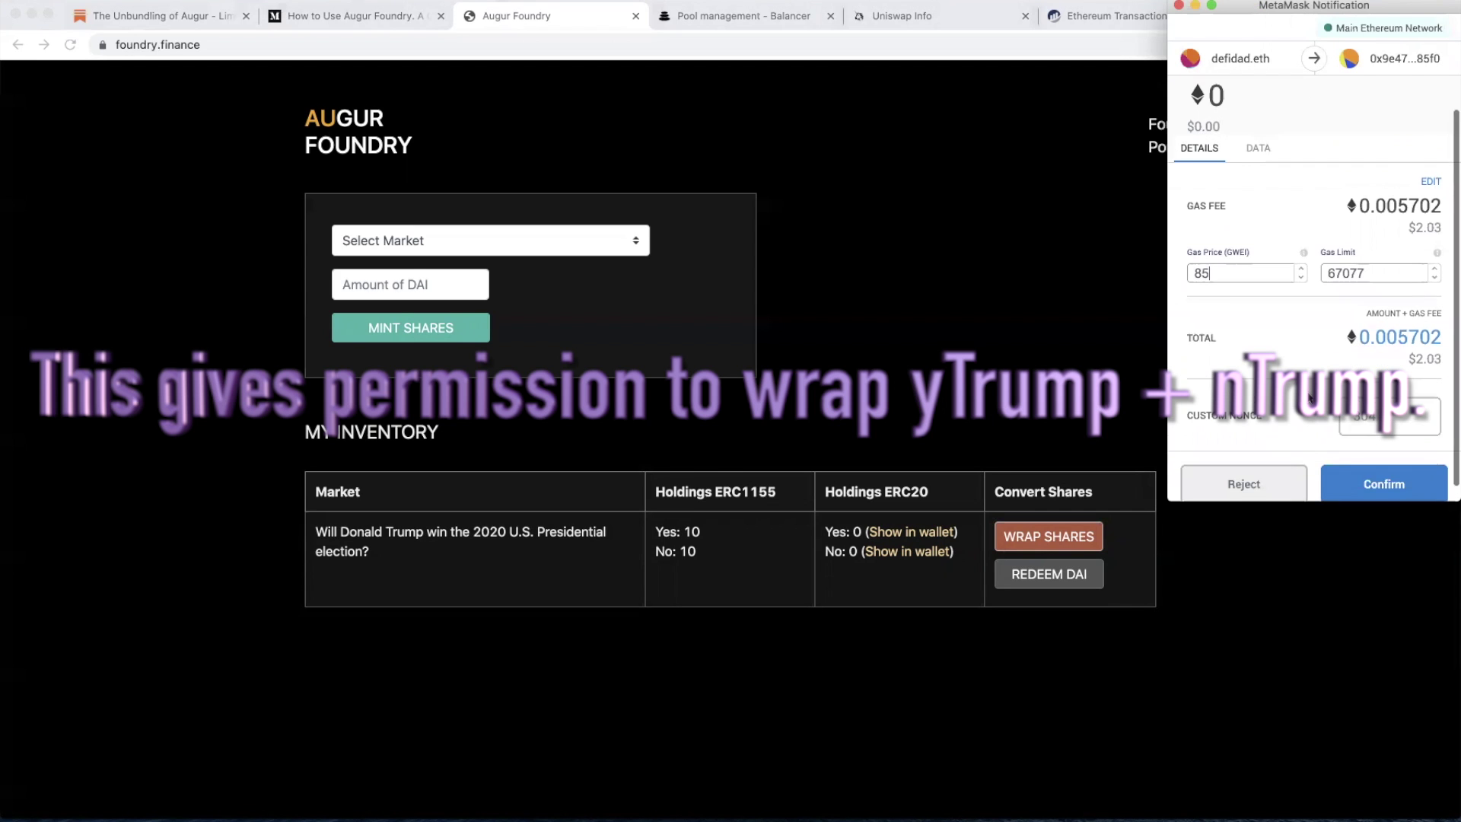
pyautogui.click(1360, 467)
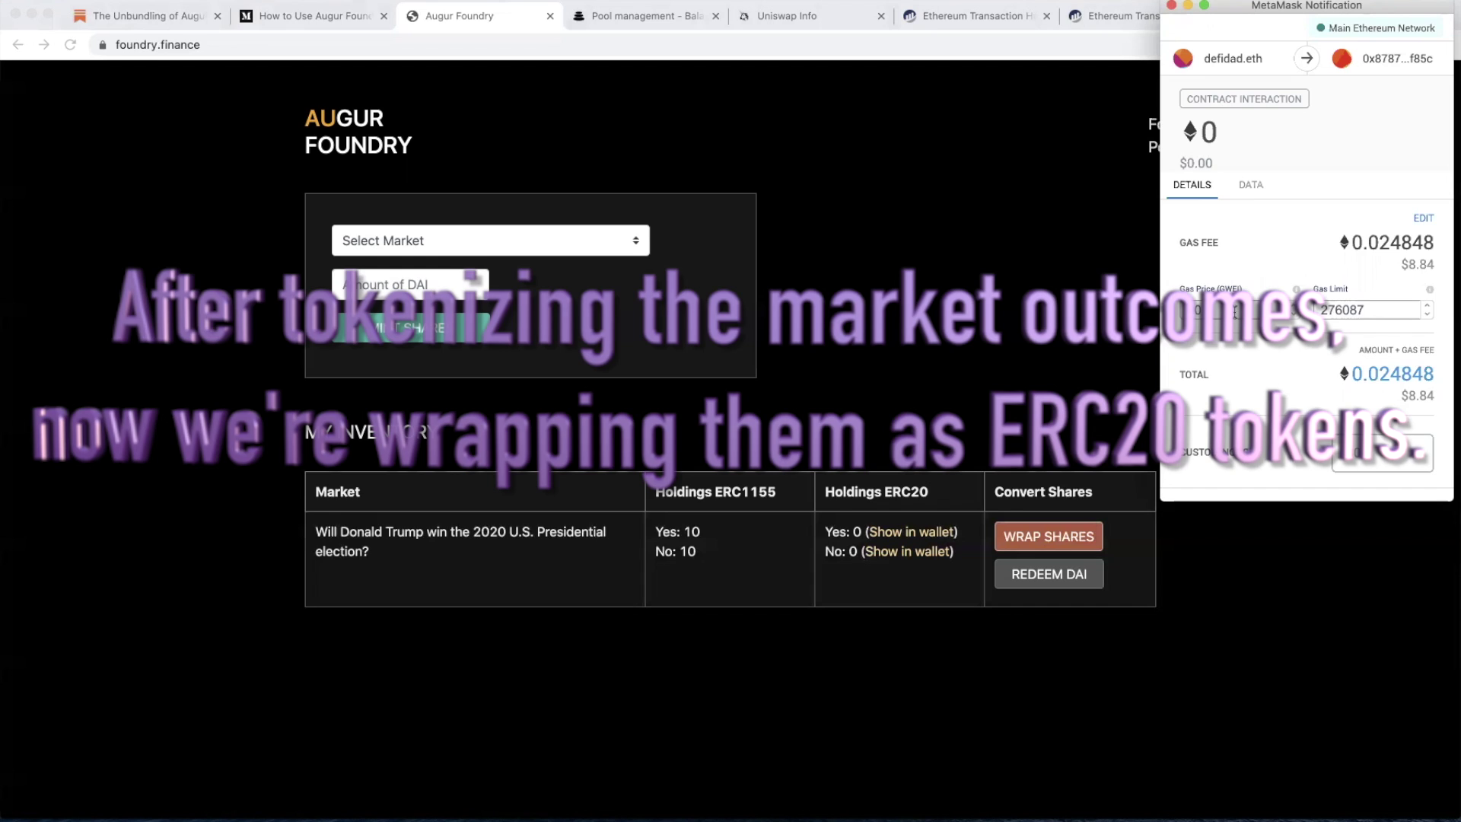
# Step: Confirm the wrap transaction at 85 gwei, converting the shares to ERC20
pyautogui.write('85')
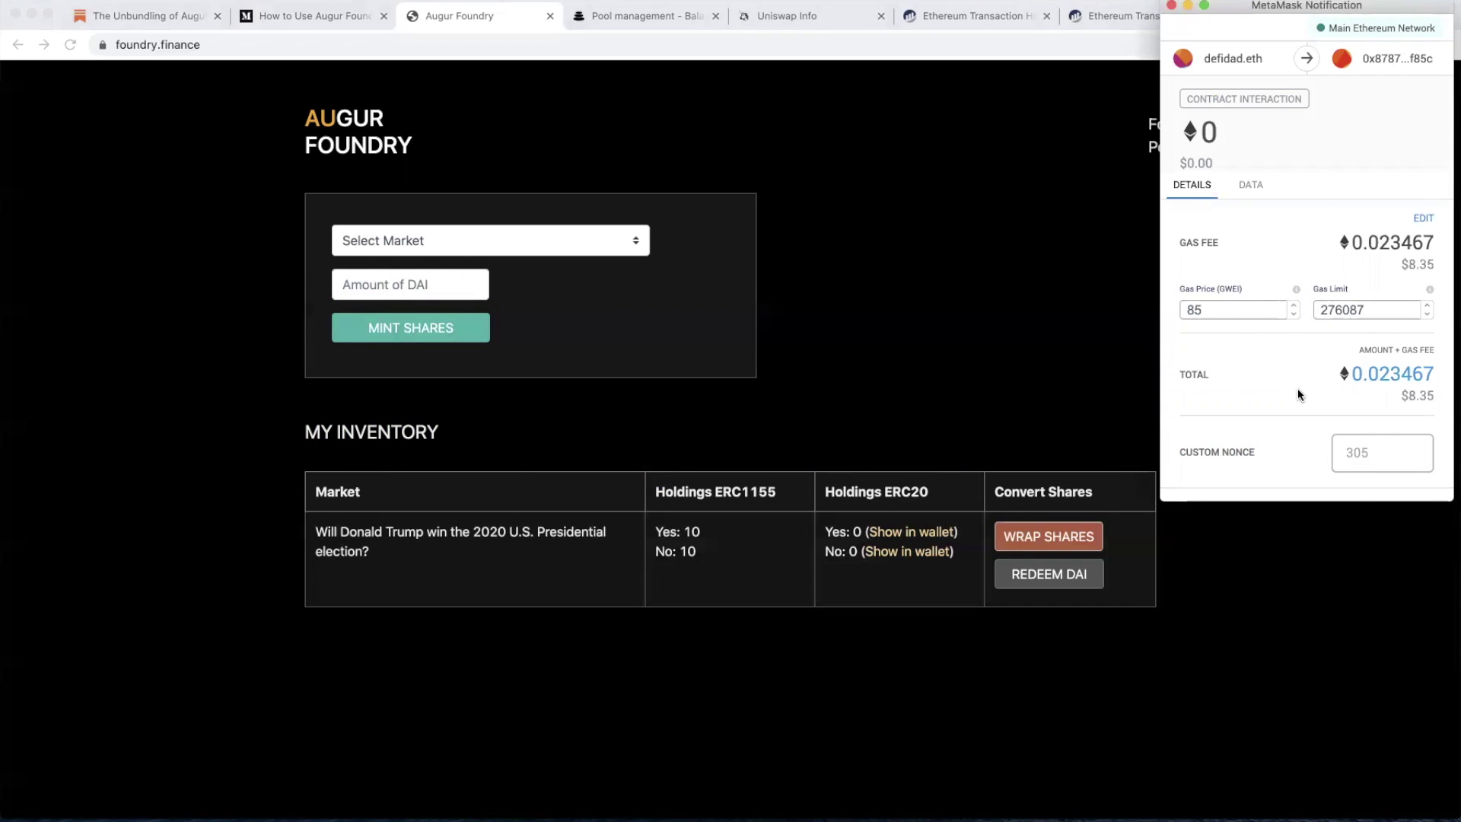
pyautogui.scroll(-2, 1298, 389)
pyautogui.click(1328, 472)
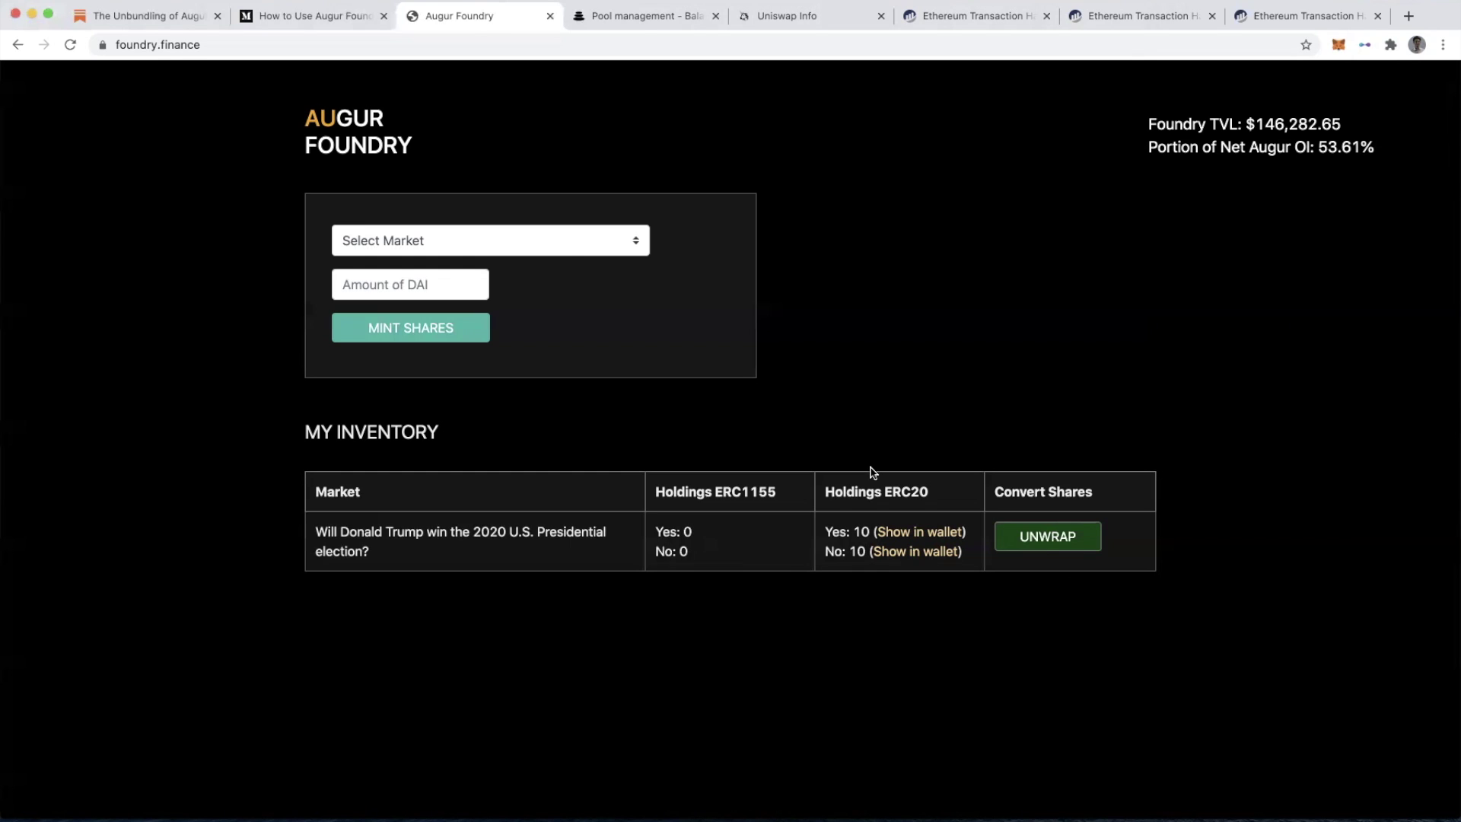
# Step: Check the 10 Yes/10 No ERC20 holdings, opening and dismissing the market list unchanged
pyautogui.click(570, 245)
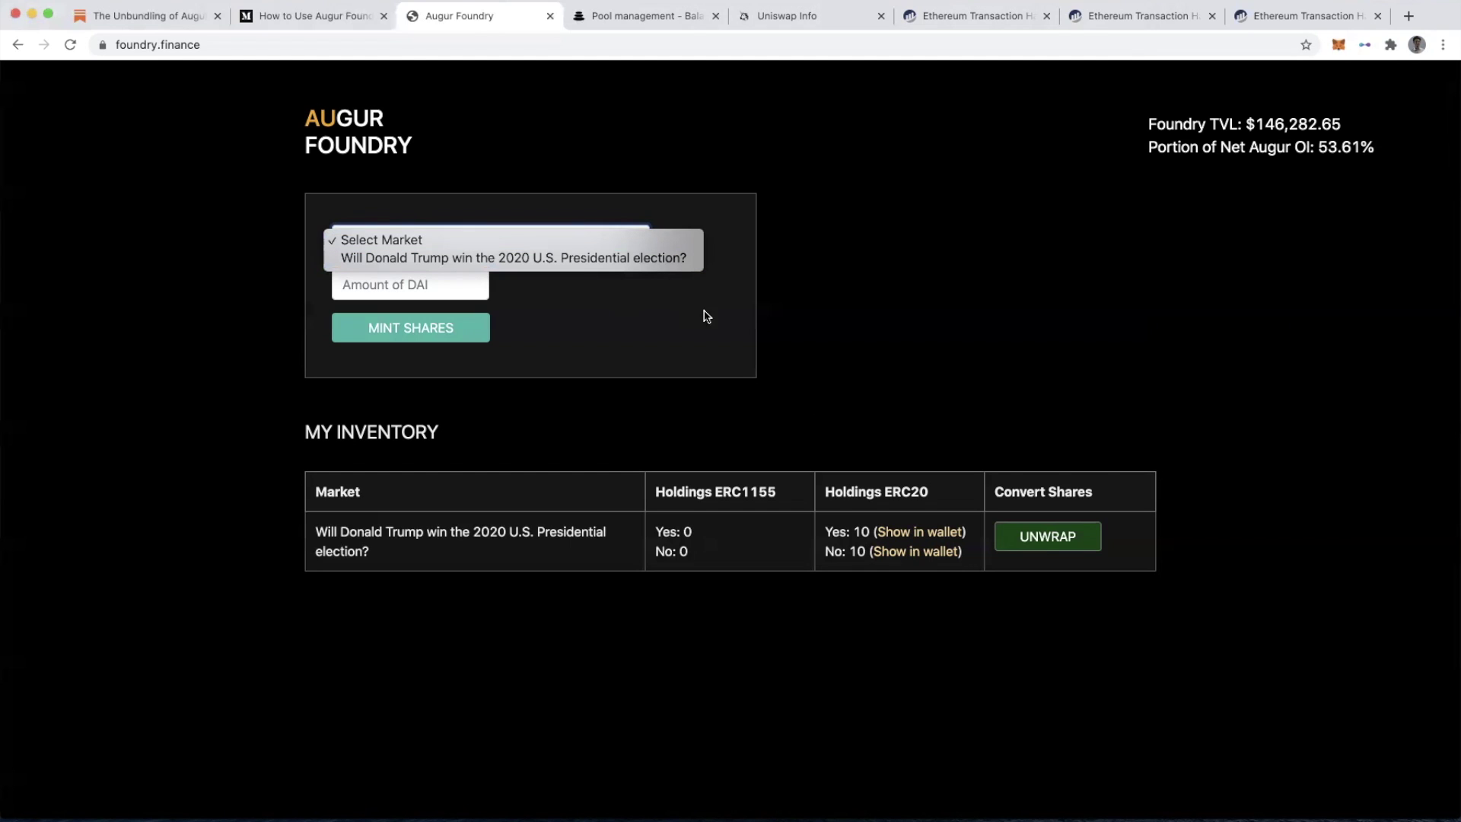
pyautogui.click(911, 415)
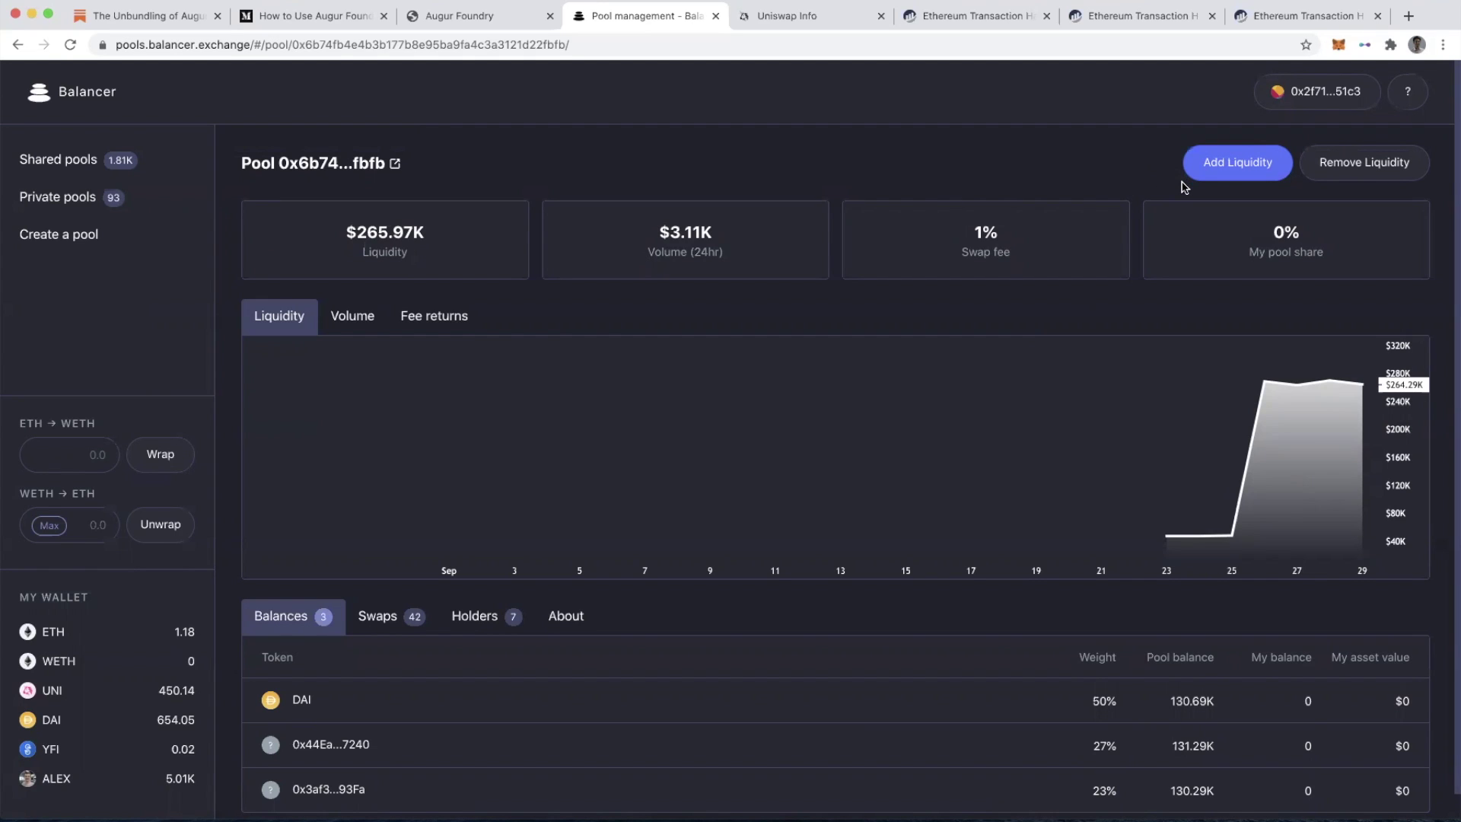
# Step: Open Add Liquidity, max the 0x44Ea and 0x3af3 token rows, then switch to single-asset deposit
pyautogui.click(1220, 172)
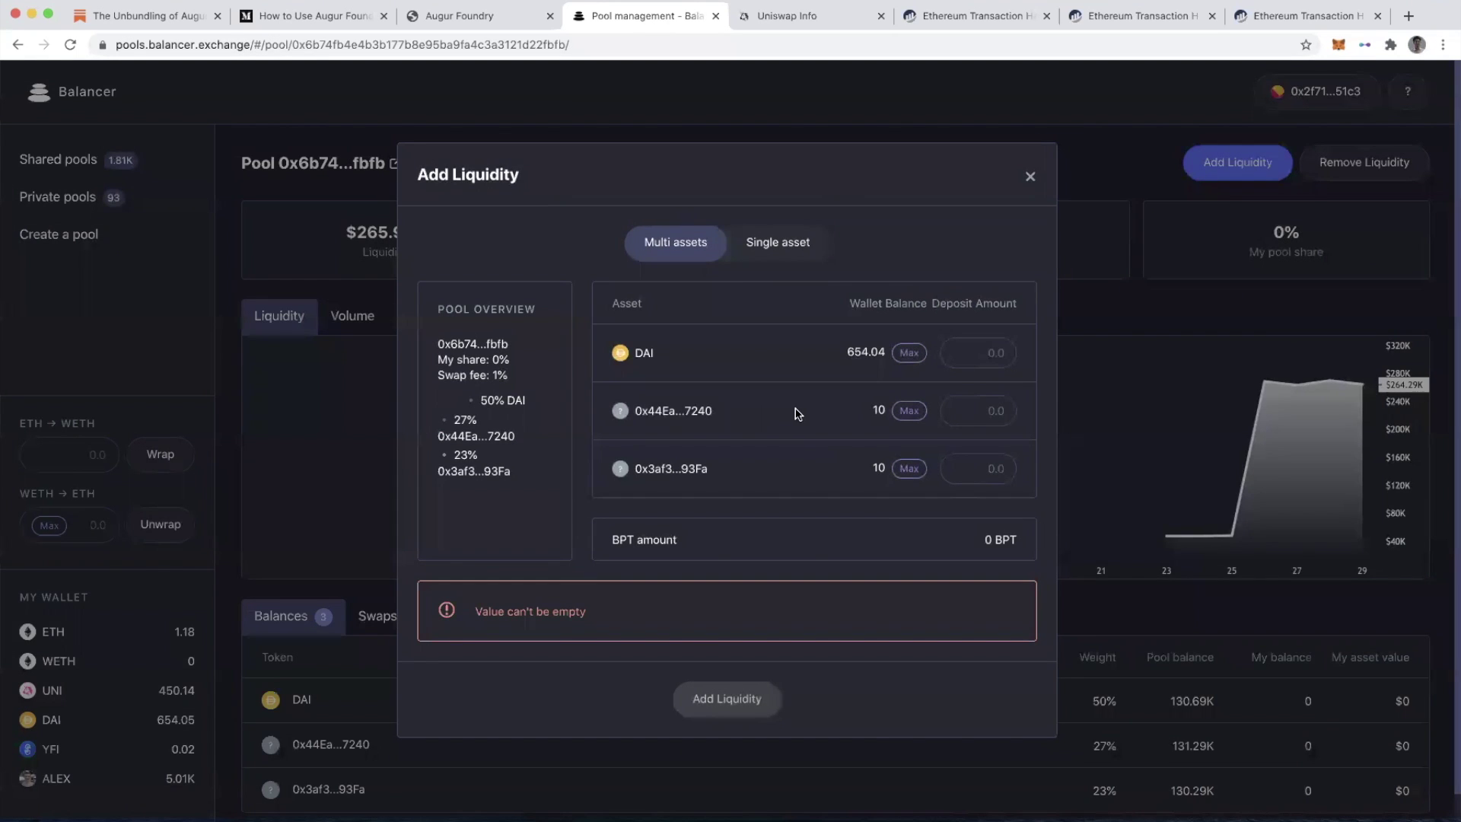
pyautogui.click(909, 411)
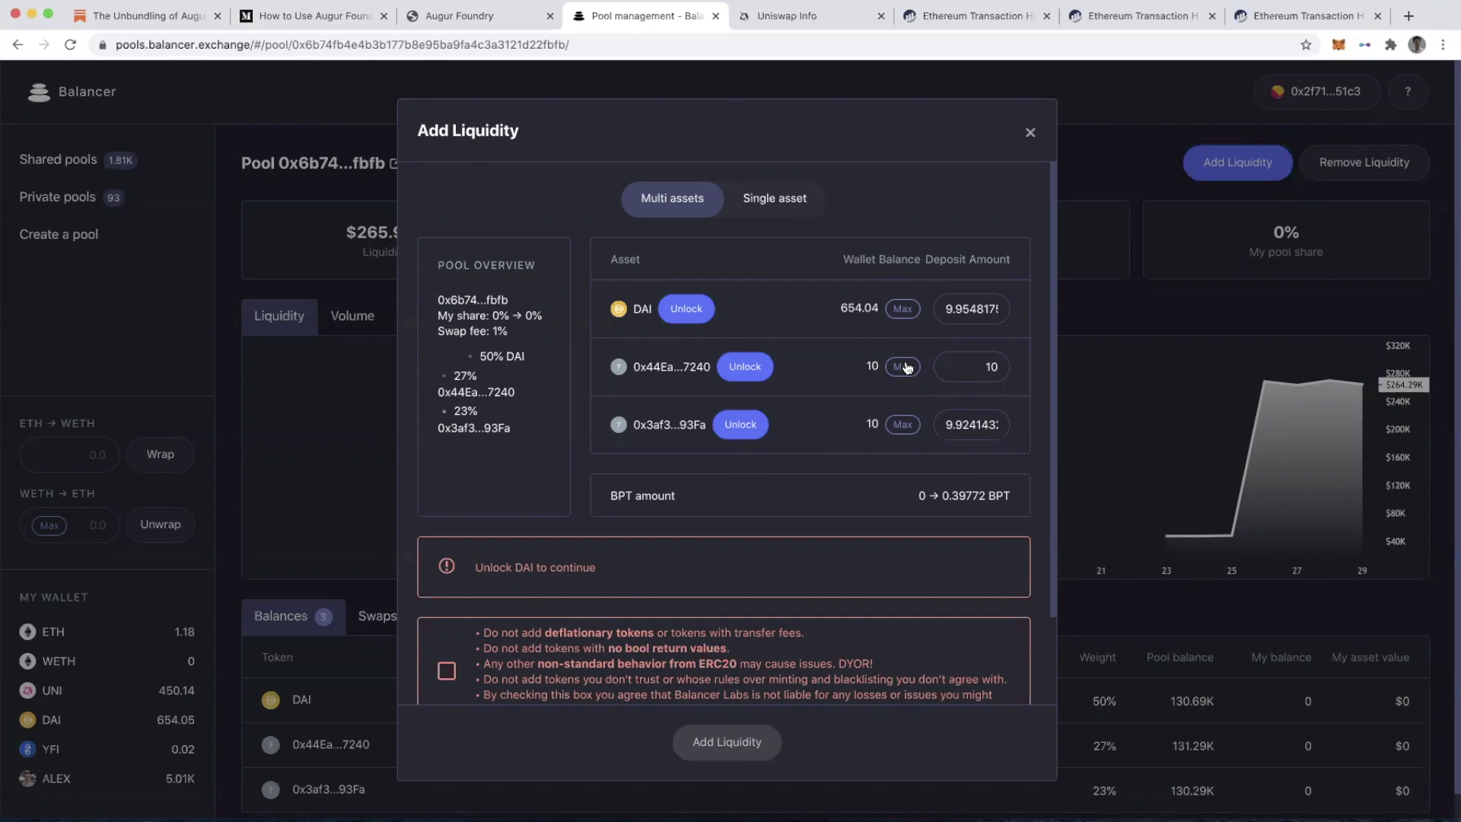
pyautogui.click(903, 425)
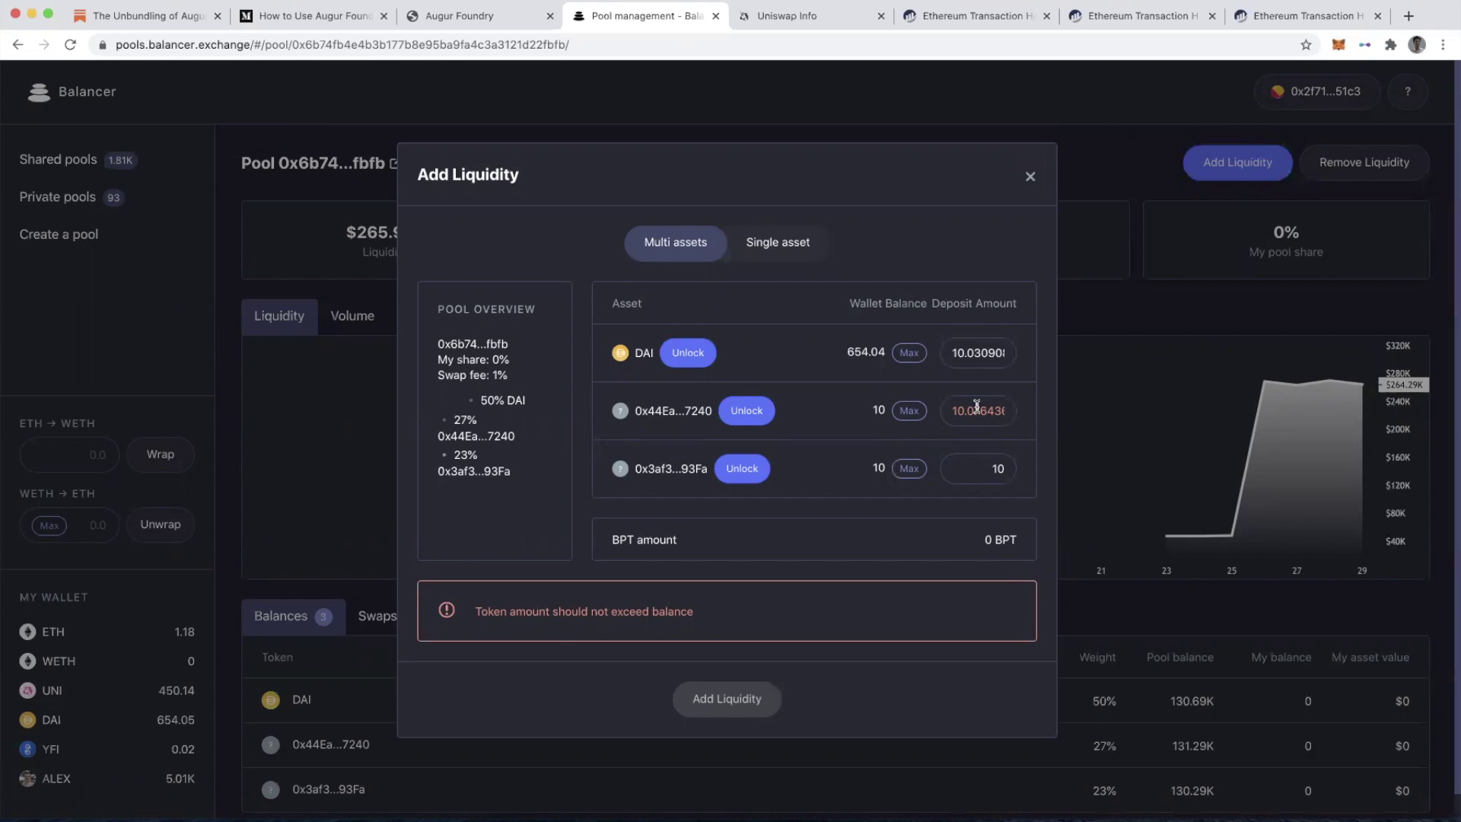
pyautogui.click(781, 257)
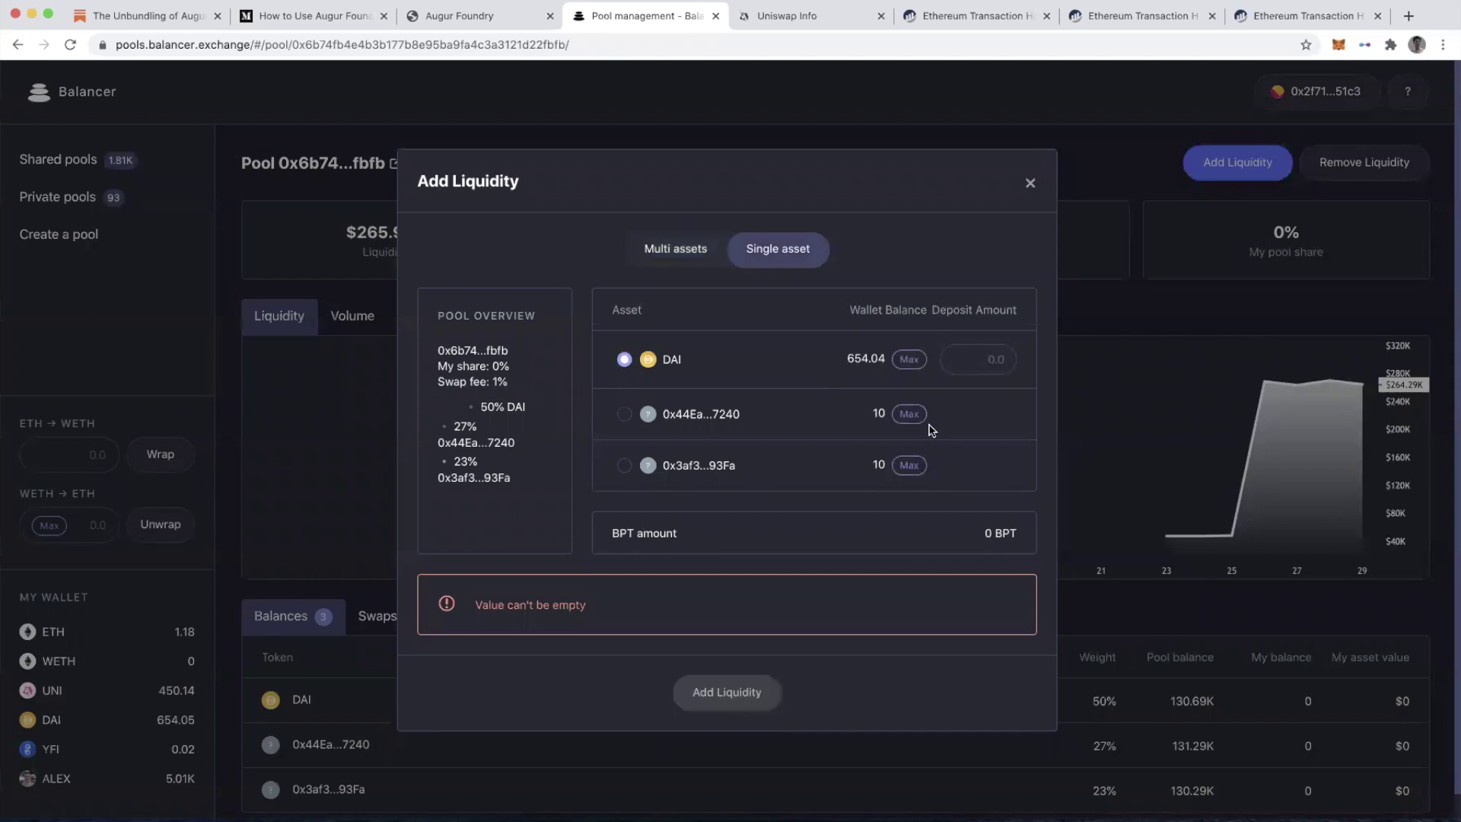